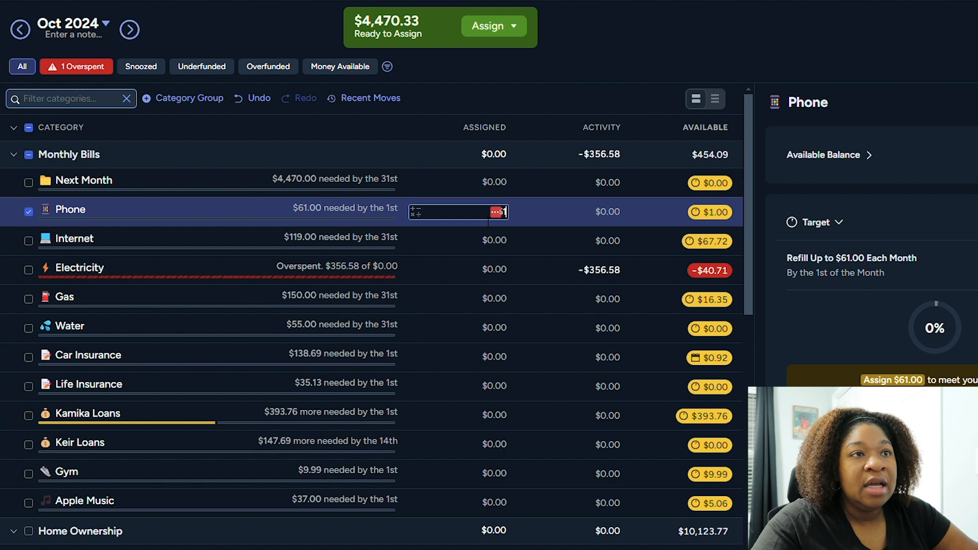
Assign $61.00 to Phone and $90.00 to Internet for October 2024
{"action": "key", "text": "Return"}
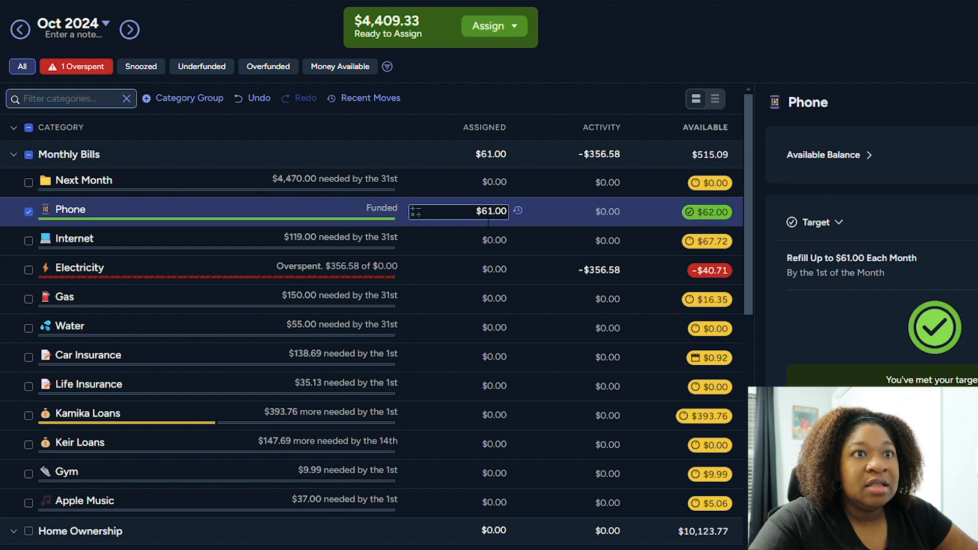
{"action": "left_click", "coordinate": [497, 239]}
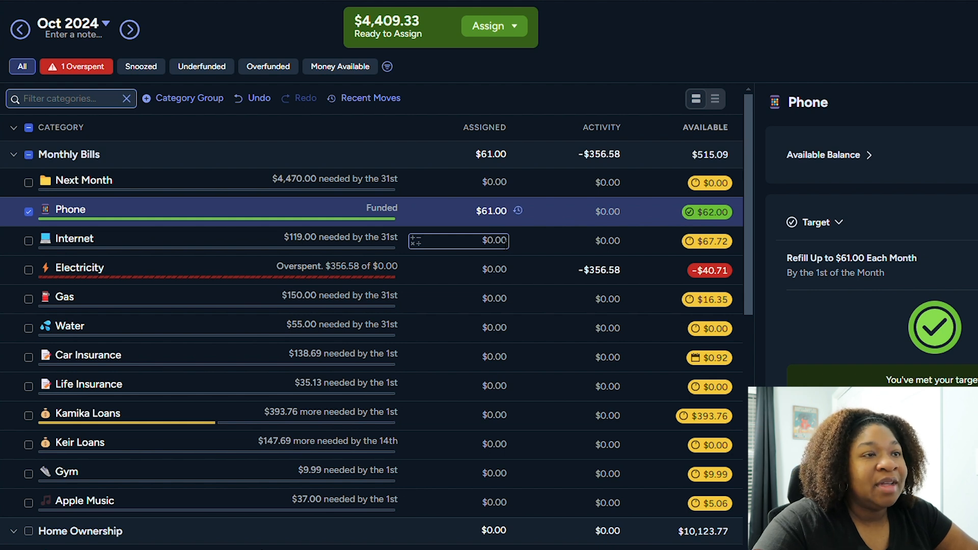
{"action": "left_click", "coordinate": [507, 247]}
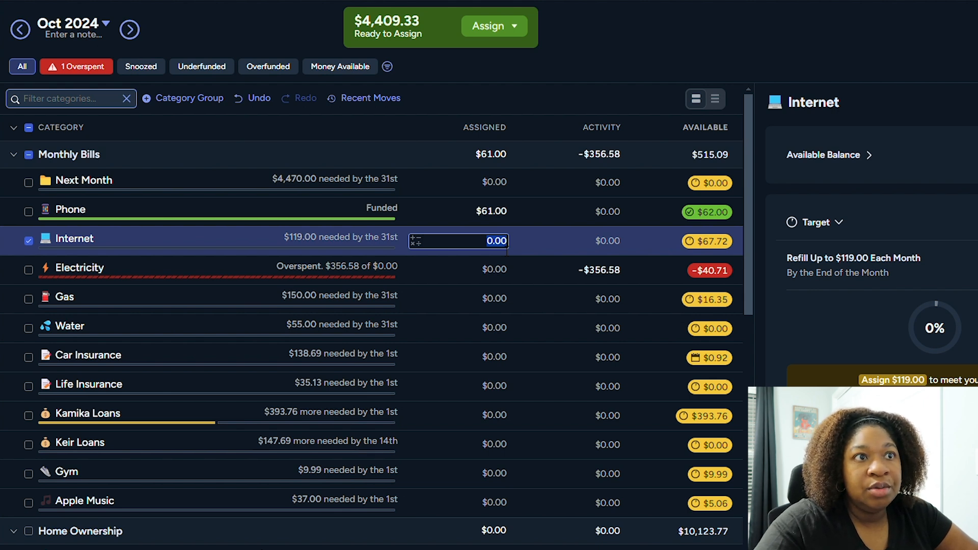
{"action": "type", "text": "*0"}
{"action": "key", "text": "BackSpace"}
{"action": "key", "text": "BackSpace"}
{"action": "key", "text": "BackSpace"}
{"action": "key", "text": "BackSpace"}
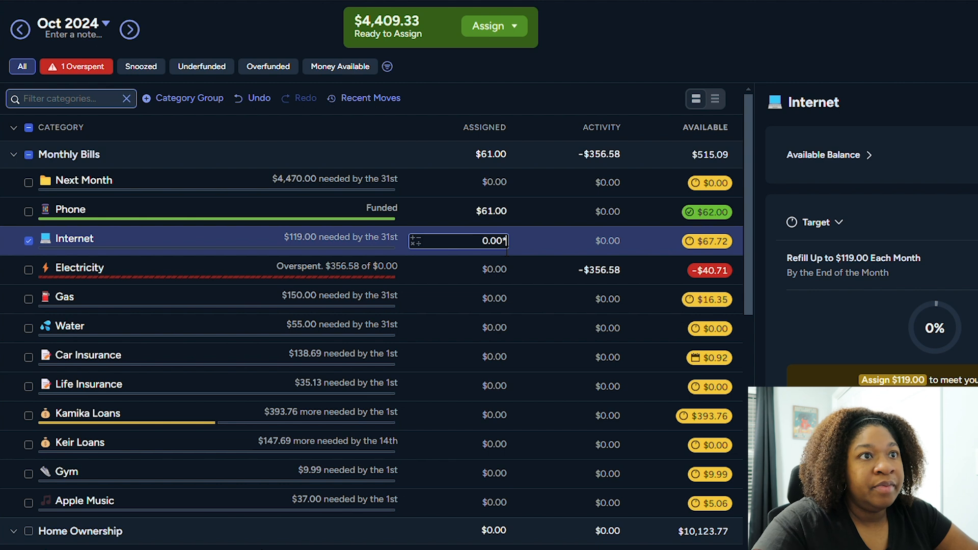
{"action": "key", "text": "BackSpace"}
{"action": "type", "text": "90"}
{"action": "key", "text": "Return"}
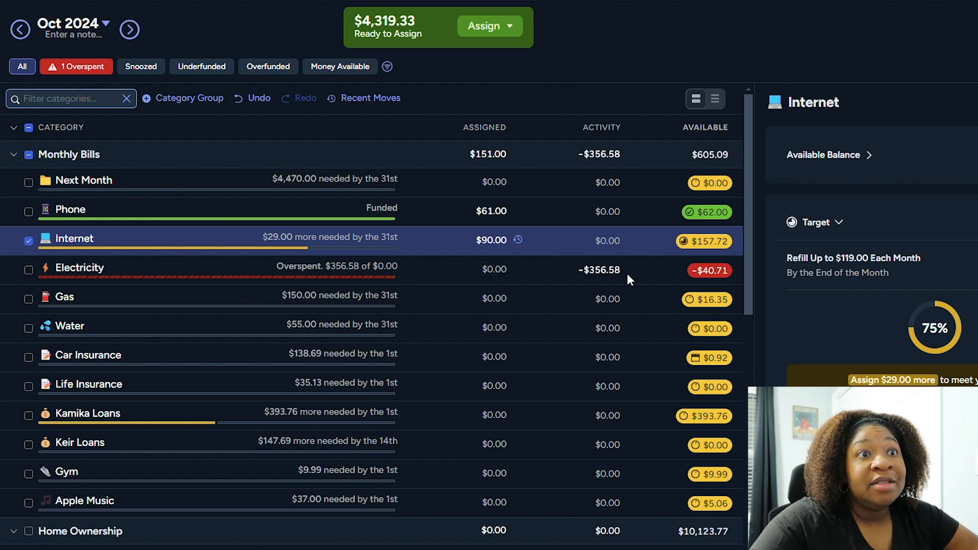
Check the Electricity category's activity for the month and assign $356.58 to Electricity
{"action": "left_click", "coordinate": [595, 271]}
{"action": "left_click", "coordinate": [597, 273]}
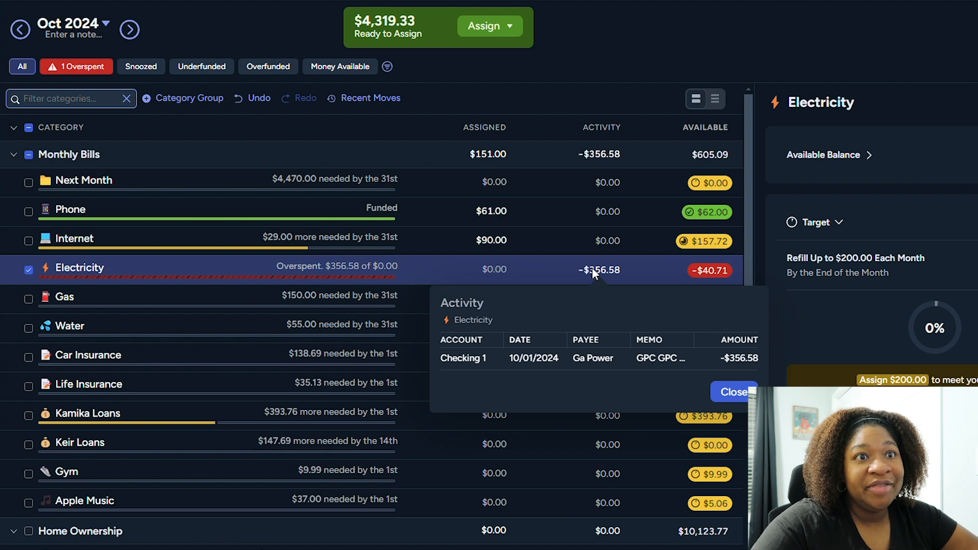
{"action": "left_click", "coordinate": [503, 268]}
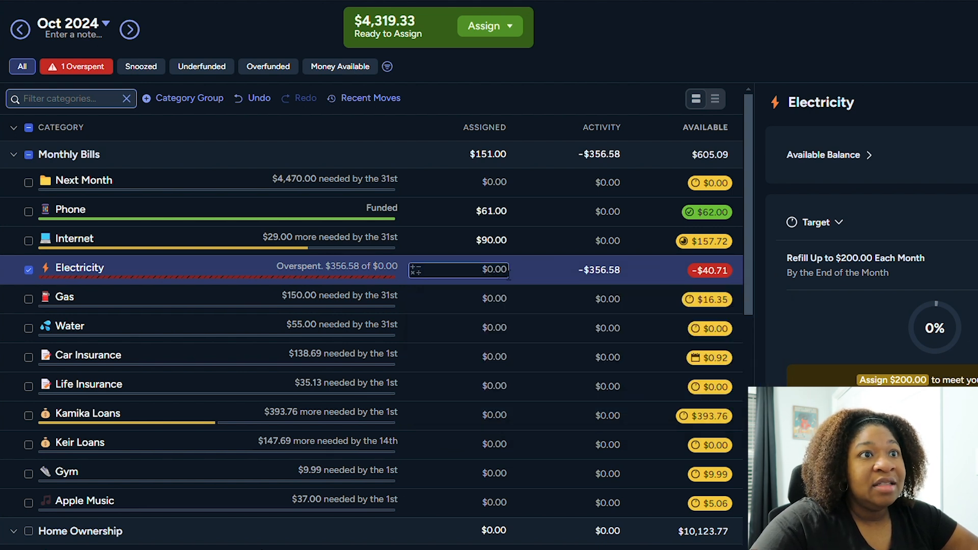
{"action": "left_click", "coordinate": [507, 276]}
{"action": "type", "text": "356.58"}
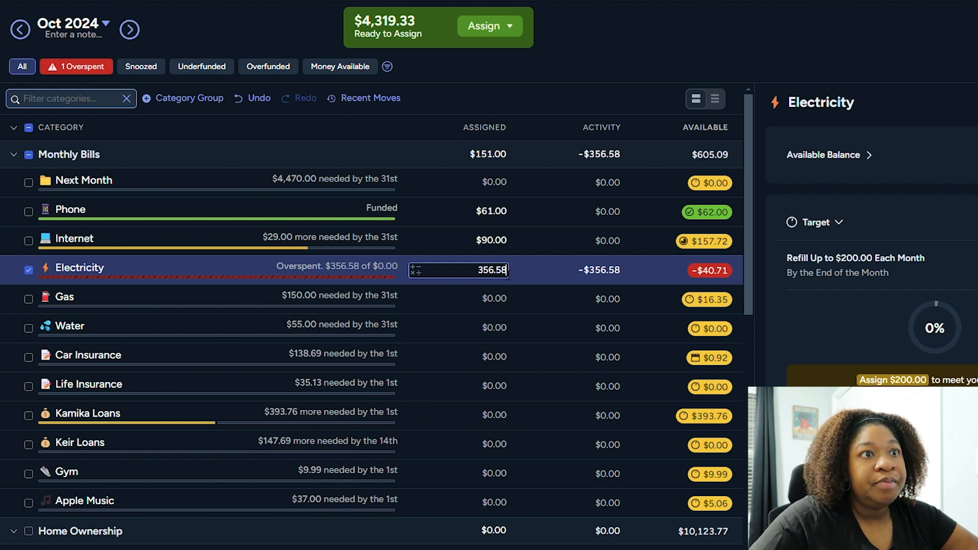
{"action": "key", "text": "Return"}
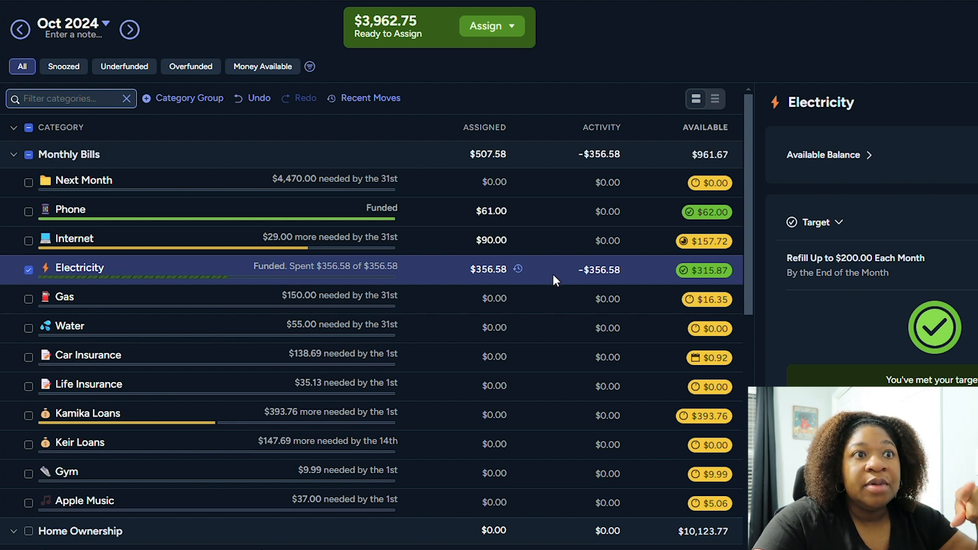
Reset the amount assigned to Electricity to $0
{"action": "left_click", "coordinate": [489, 278]}
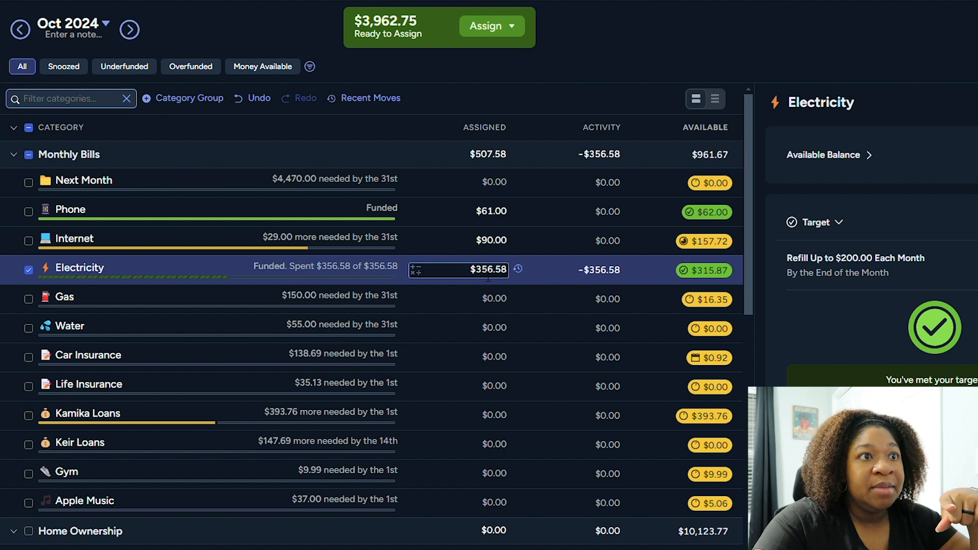
{"action": "type", "text": "0"}
{"action": "key", "text": "Return"}
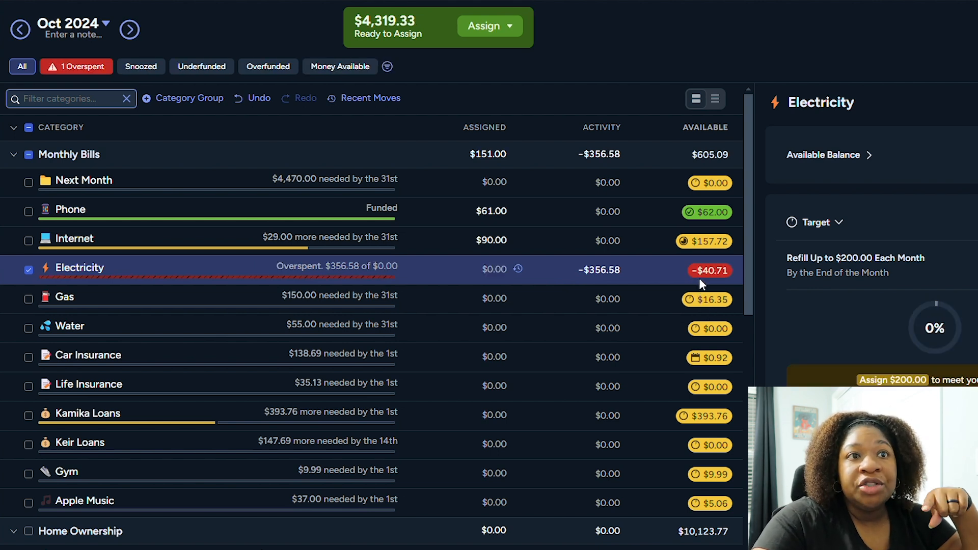
Assign $40.71 to Electricity and snooze its target for this month
{"action": "left_click", "coordinate": [503, 270]}
{"action": "type", "text": "40.71"}
{"action": "key", "text": "Return"}
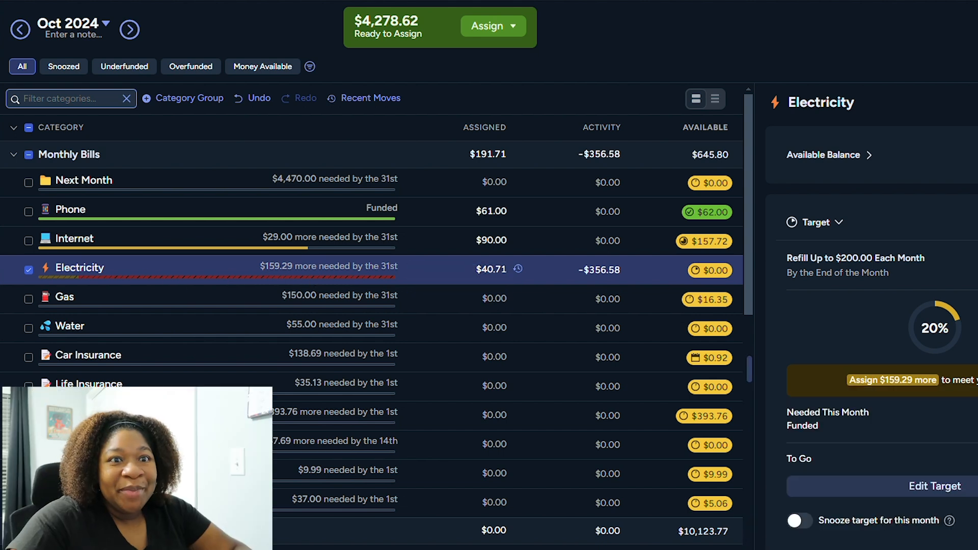
{"action": "left_click", "coordinate": [804, 528]}
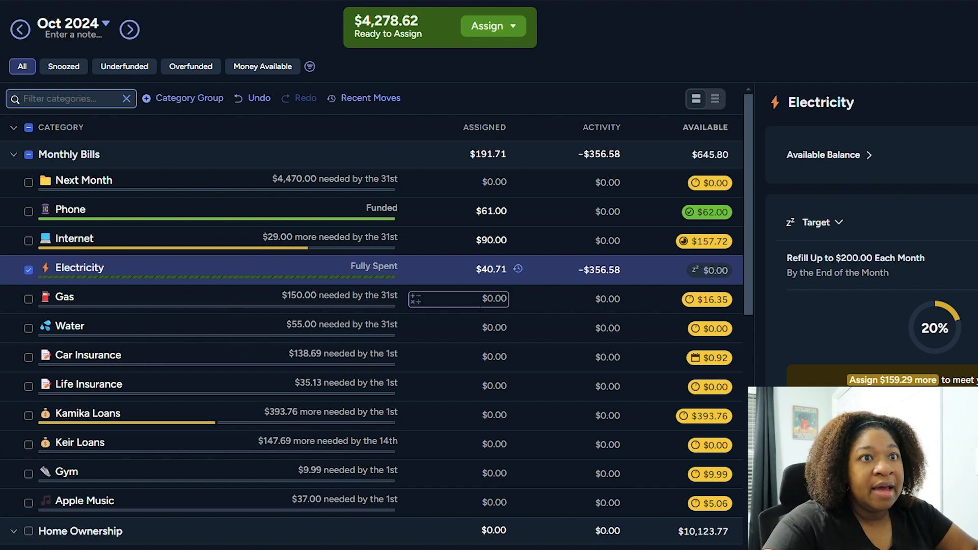
Assign $150.00 to the Gas category in Monthly Bills
{"action": "left_click", "coordinate": [472, 301]}
{"action": "type", "text": "150"}
{"action": "key", "text": "Return"}
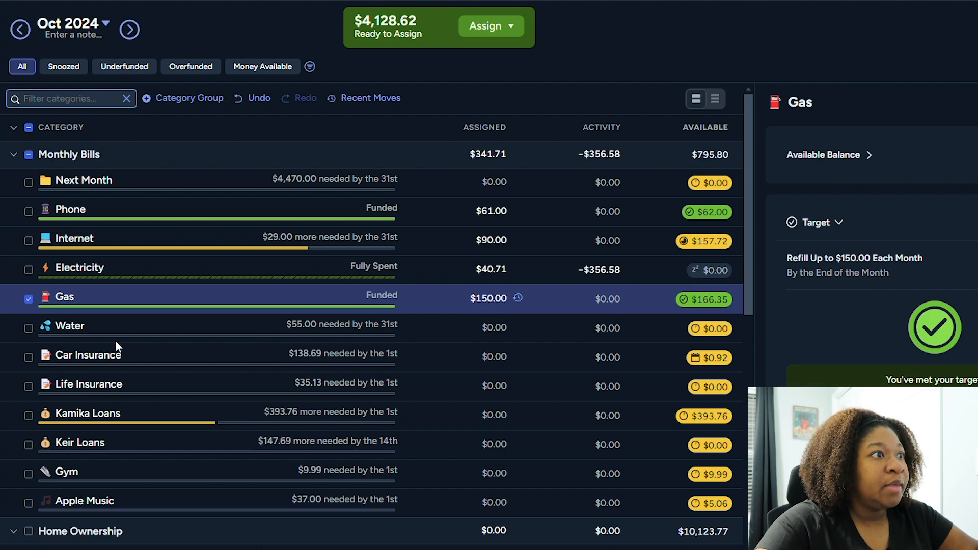
Review the Water category's target and assign $64.00 to Water
{"action": "left_click", "coordinate": [428, 336]}
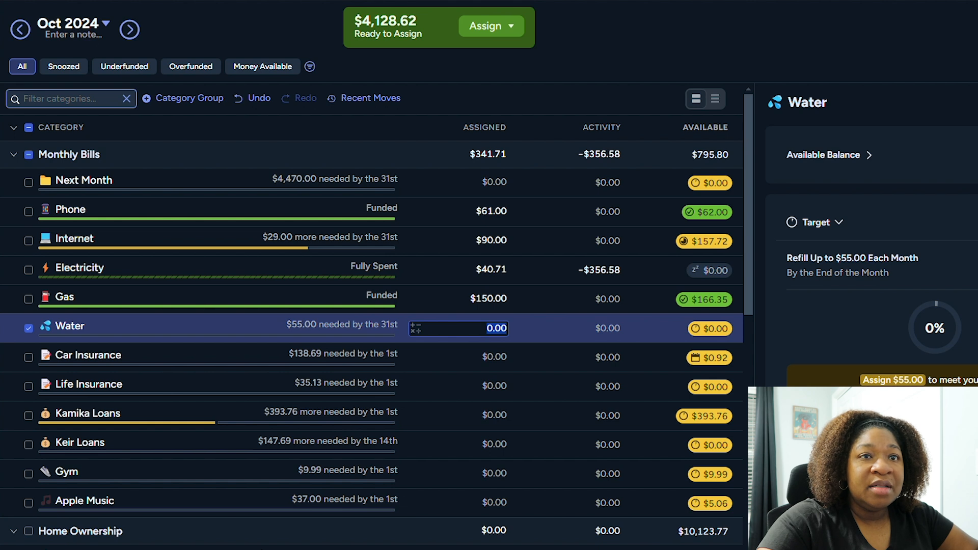
{"action": "scroll", "coordinate": [872, 240], "scroll_direction": "down", "scroll_amount": 1}
{"action": "scroll", "coordinate": [872, 239], "scroll_direction": "down", "scroll_amount": 1}
{"action": "scroll", "coordinate": [872, 239], "scroll_direction": "up", "scroll_amount": 1}
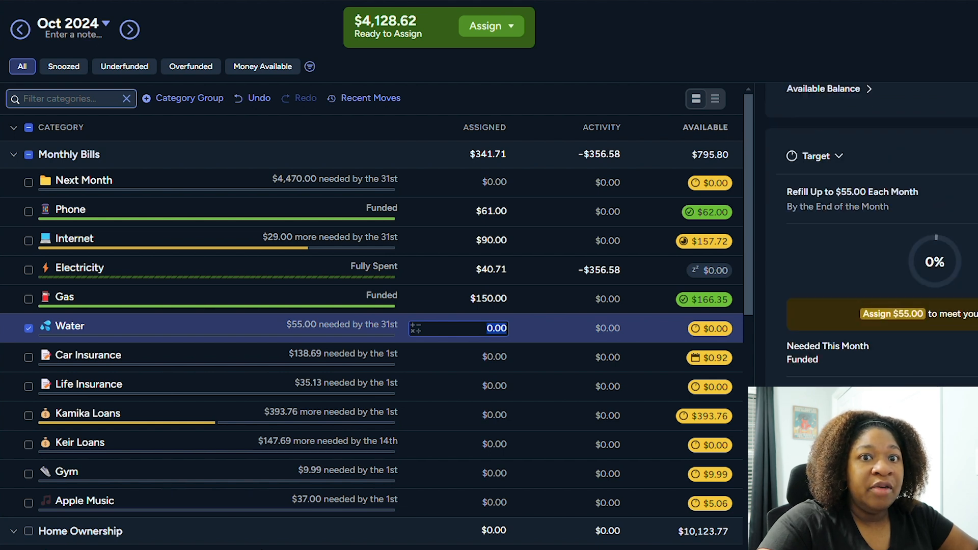
{"action": "scroll", "coordinate": [871, 239], "scroll_direction": "down", "scroll_amount": 1}
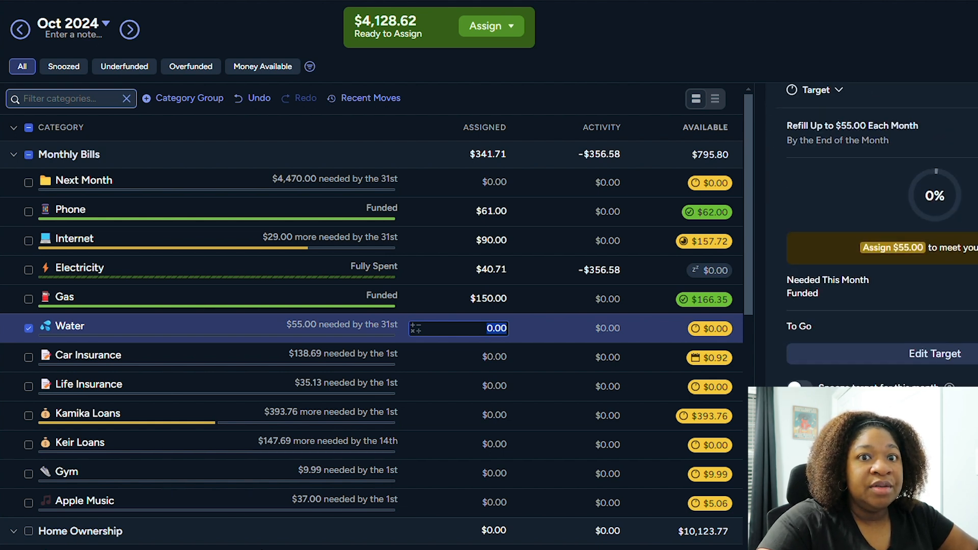
{"action": "type", "text": "64"}
{"action": "key", "text": "Return"}
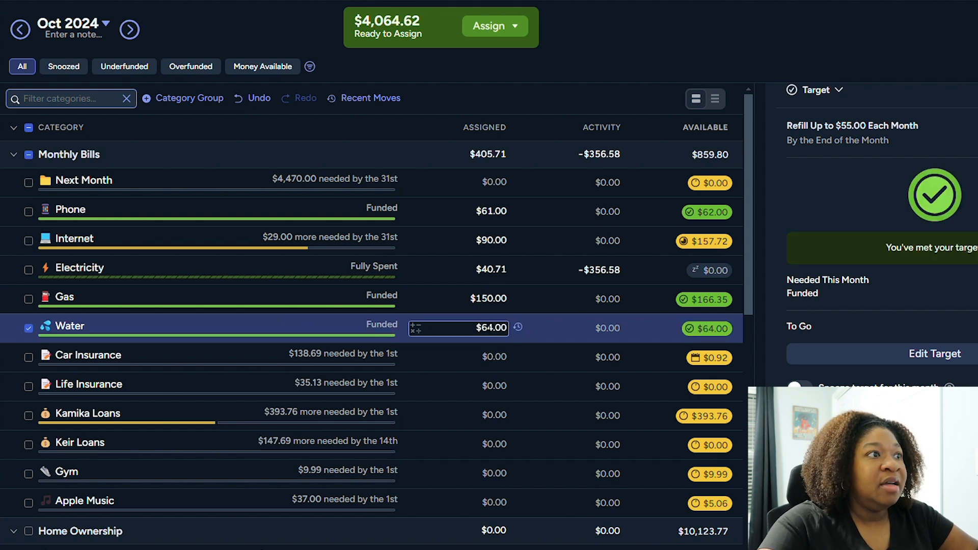
Assign $137.85 to Car Insurance and $35.13 to Life Insurance
{"action": "left_click", "coordinate": [481, 359]}
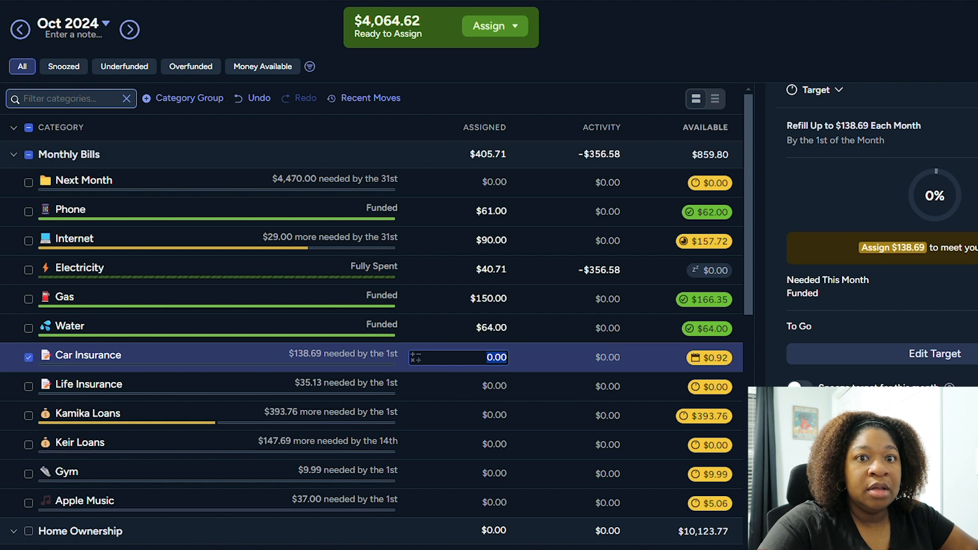
{"action": "type", "text": "137.85"}
{"action": "key", "text": "Return"}
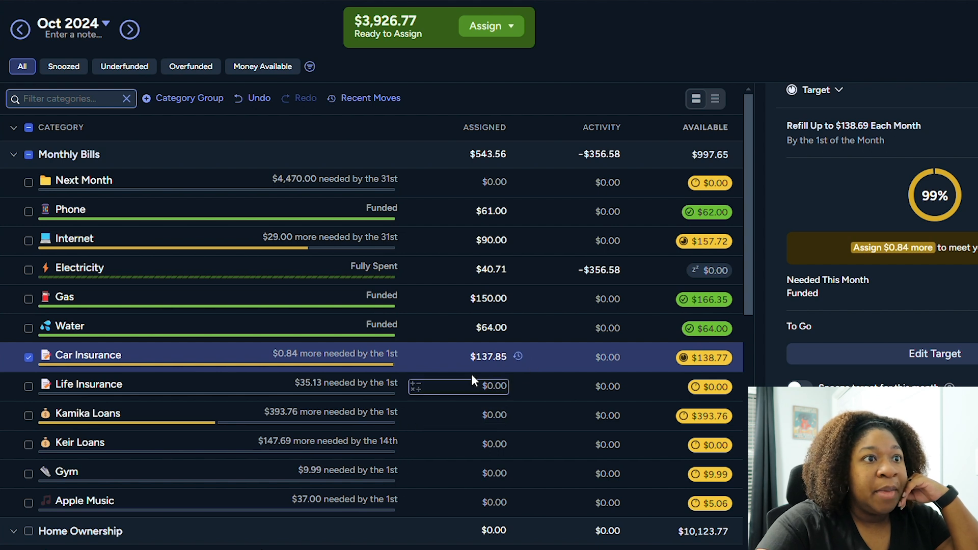
{"action": "left_click", "coordinate": [480, 386]}
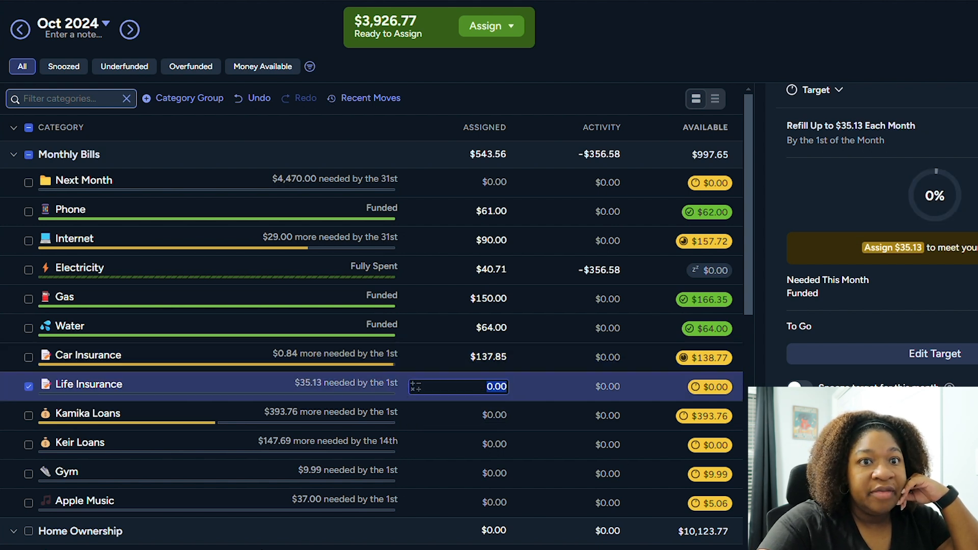
{"action": "type", "text": "35.13"}
{"action": "key", "text": "Return"}
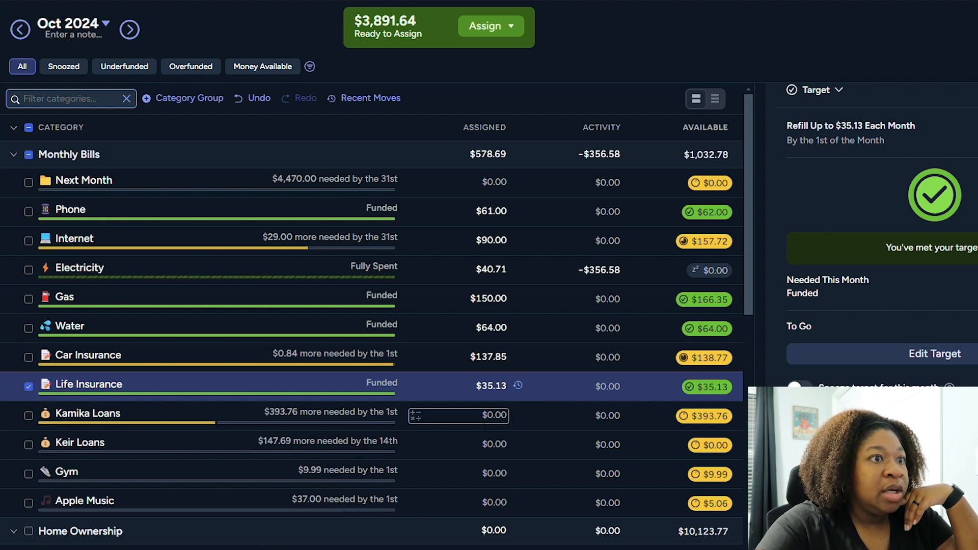
Snooze this month's target for the first loans category and assign $147.69 to the second loans category
{"action": "left_click", "coordinate": [484, 426]}
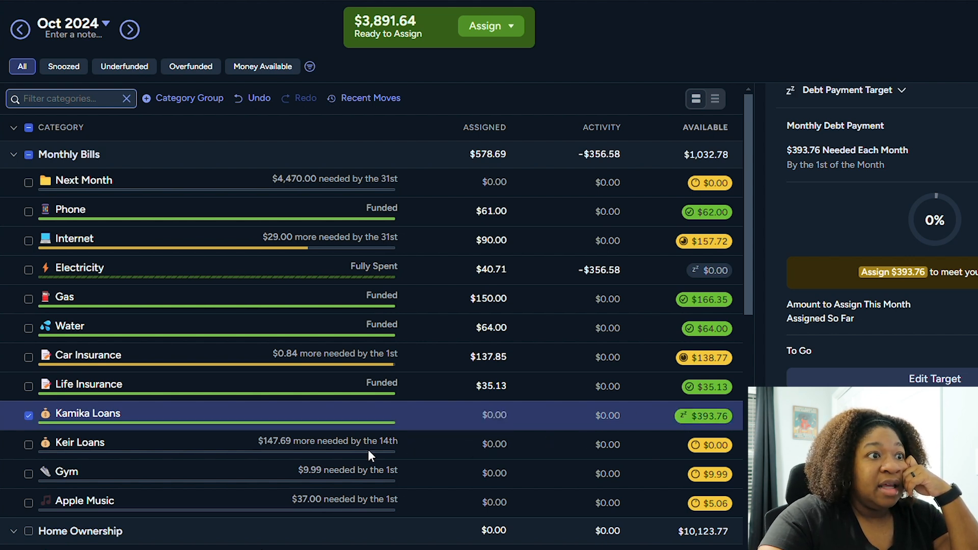
{"action": "left_click", "coordinate": [454, 449]}
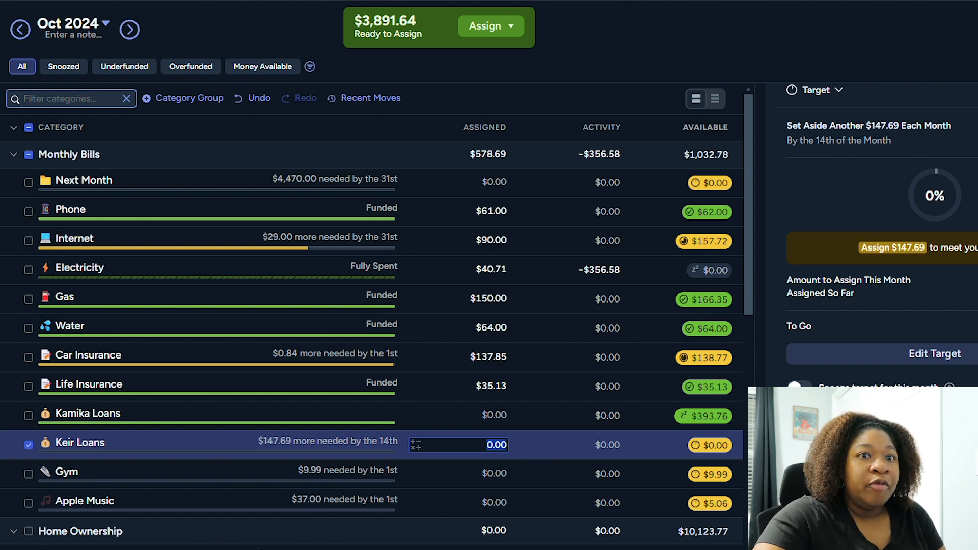
{"action": "type", "text": "147.69"}
{"action": "key", "text": "Return"}
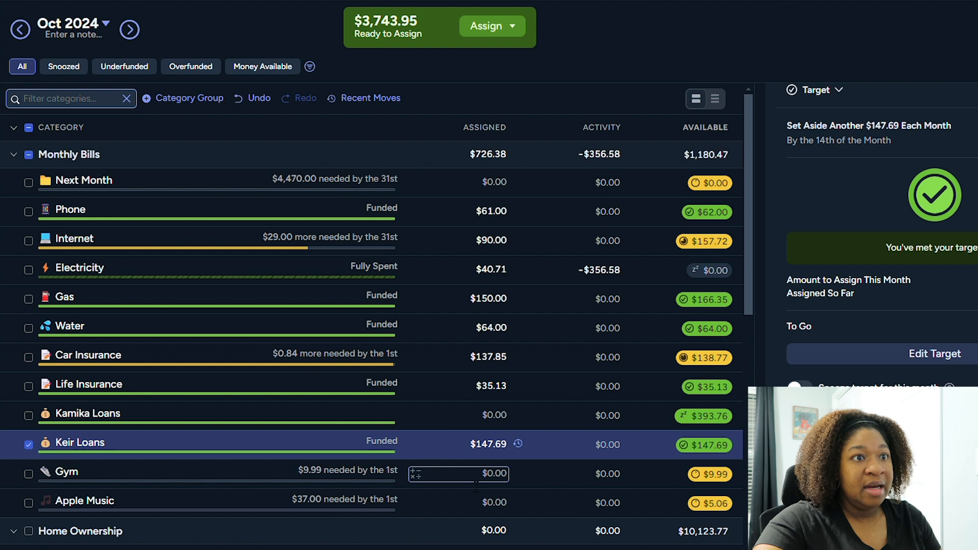
Leave Gym without an assignment and assign $37.00 to Apple Music
{"action": "left_click", "coordinate": [492, 474]}
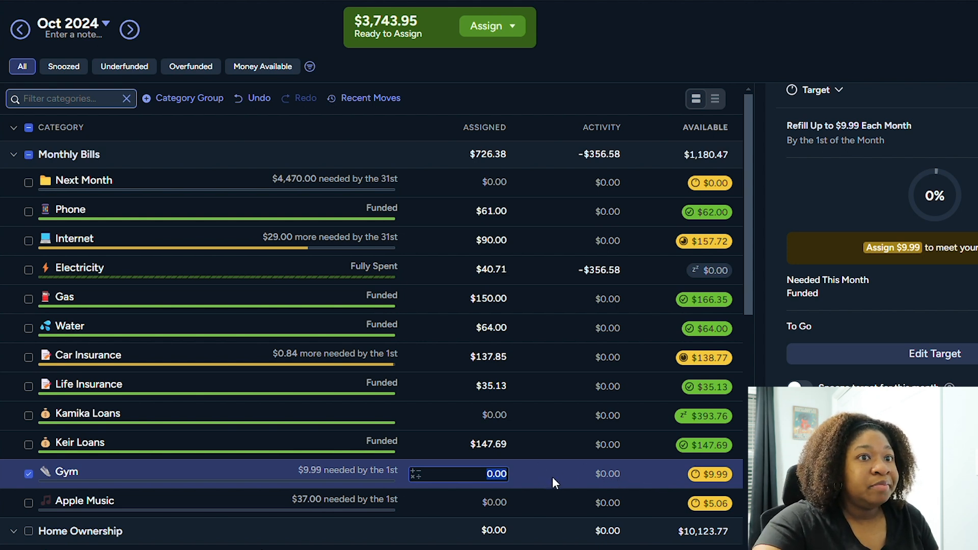
{"action": "left_click", "coordinate": [497, 512]}
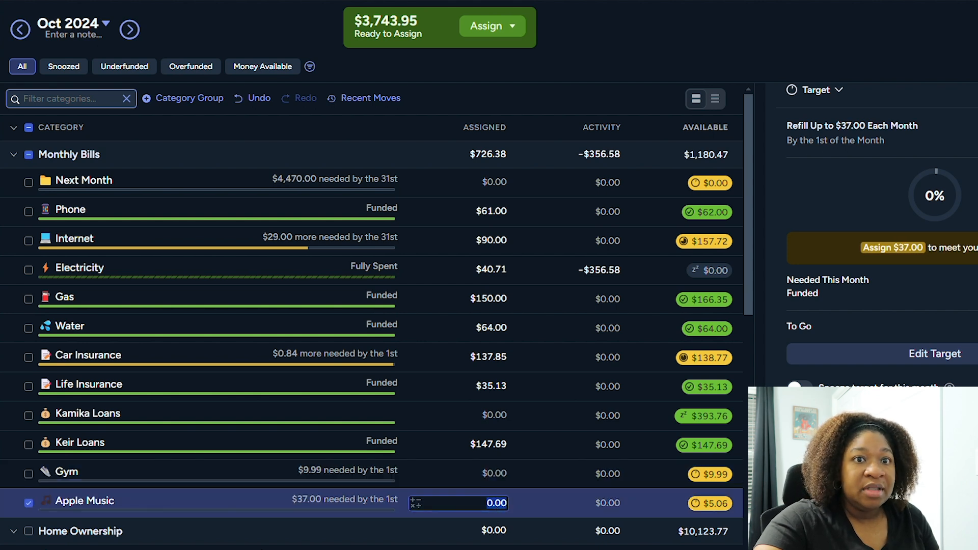
{"action": "type", "text": "37"}
{"action": "key", "text": "Return"}
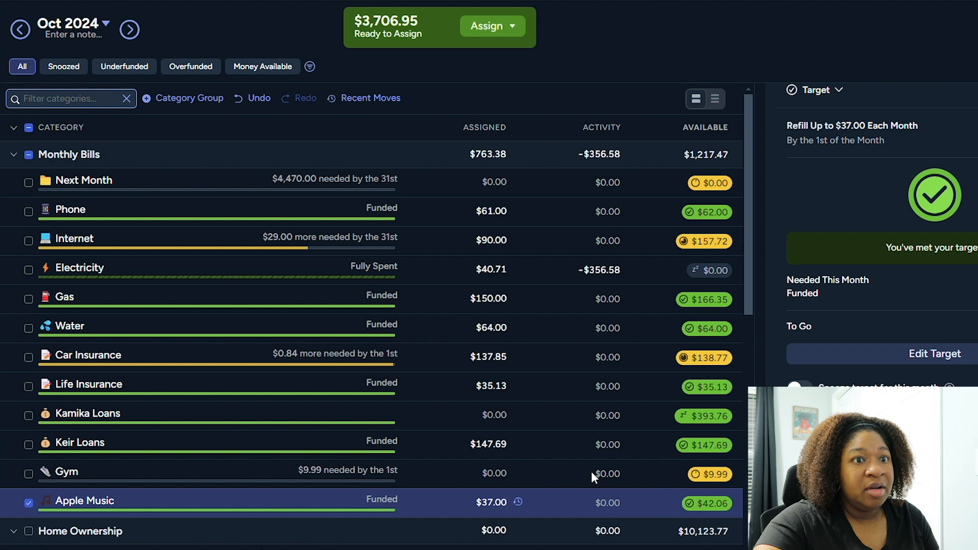
Assign the full target amount of $1,576.91 to Mortgage under Home Ownership
{"action": "scroll", "coordinate": [577, 467], "scroll_direction": "down", "scroll_amount": 1}
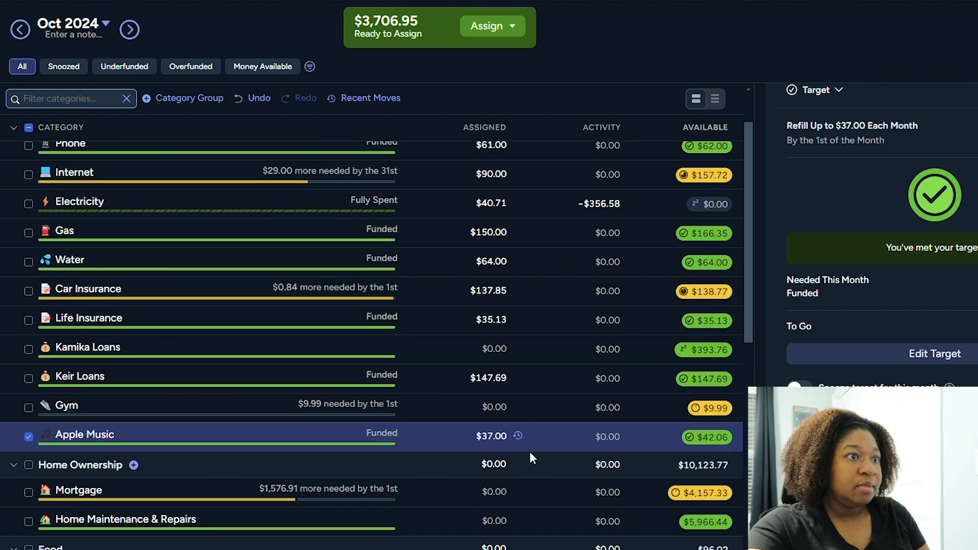
{"action": "left_click", "coordinate": [486, 494]}
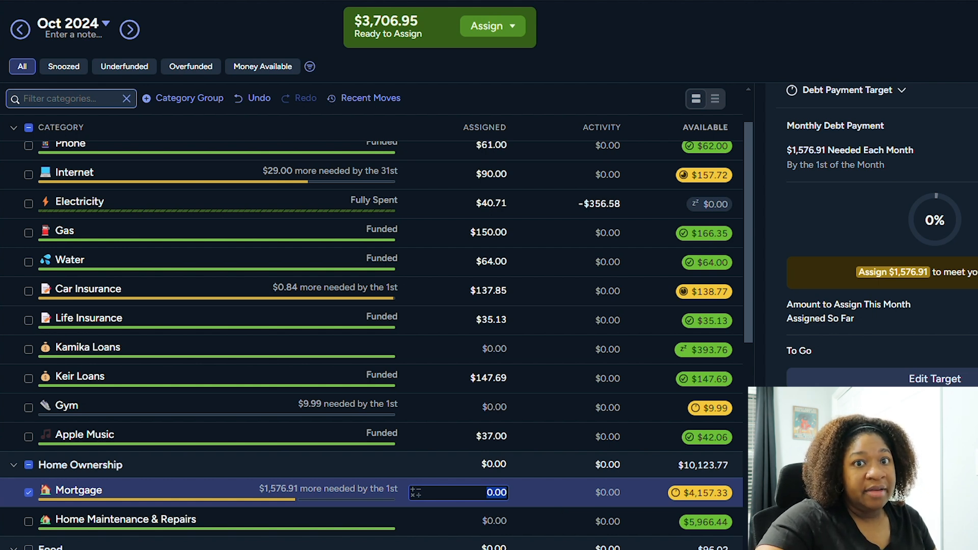
{"action": "left_click", "coordinate": [894, 271]}
{"action": "left_click", "coordinate": [458, 437]}
{"action": "scroll", "coordinate": [454, 450], "scroll_direction": "down", "scroll_amount": 1}
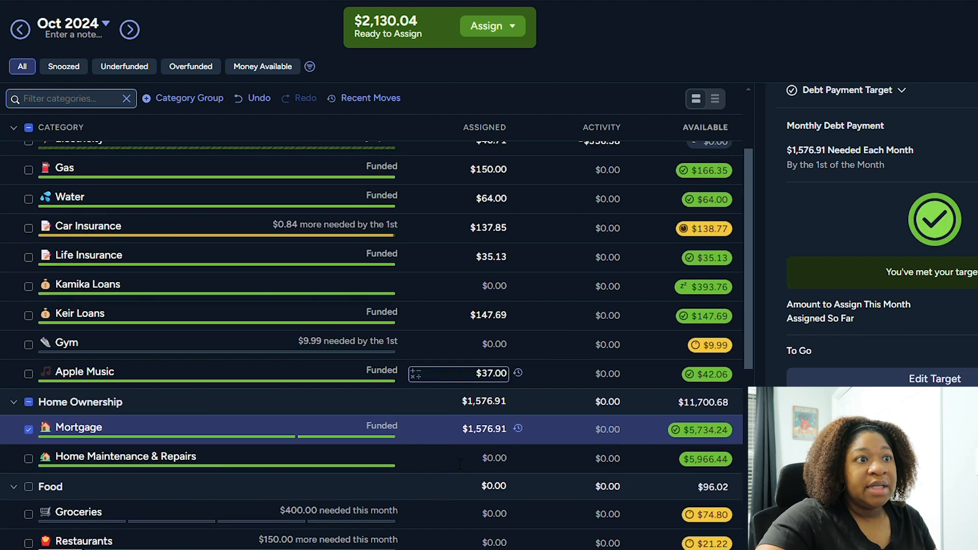
{"action": "left_click", "coordinate": [454, 462]}
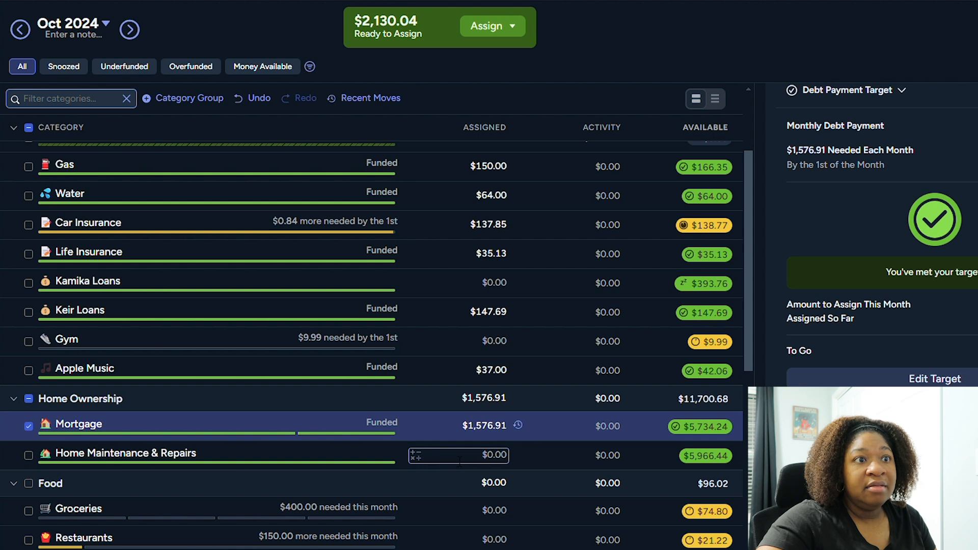
{"action": "key", "text": "Escape"}
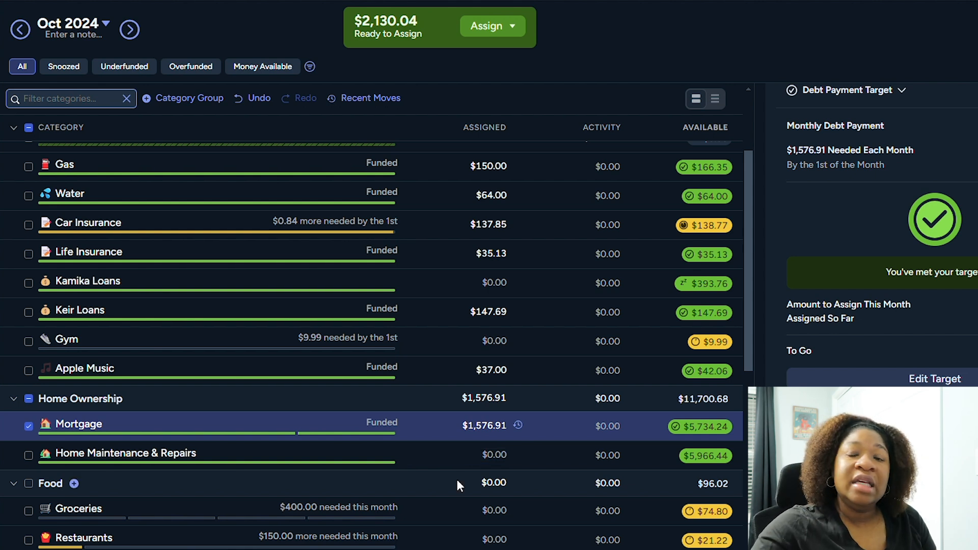
{"action": "left_click", "coordinate": [461, 461]}
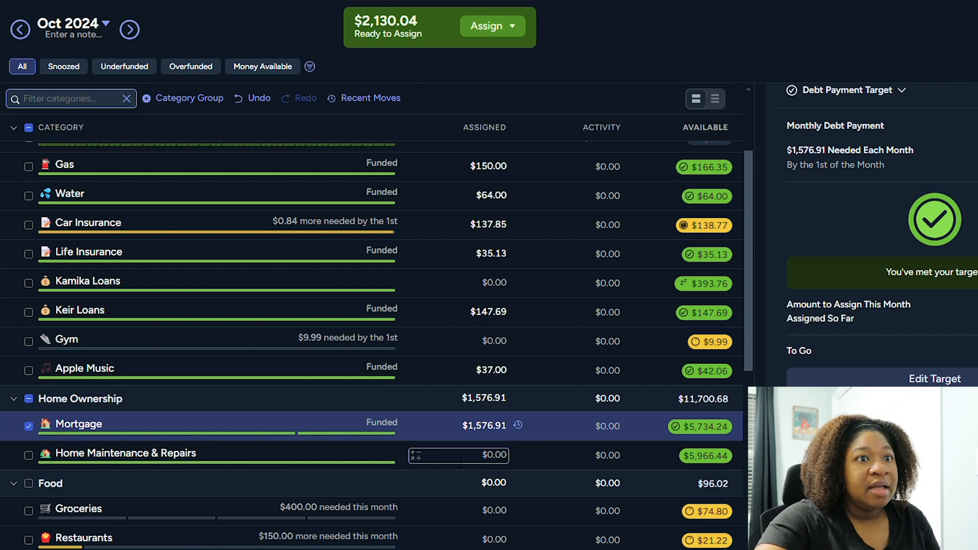
{"action": "key", "text": "Escape"}
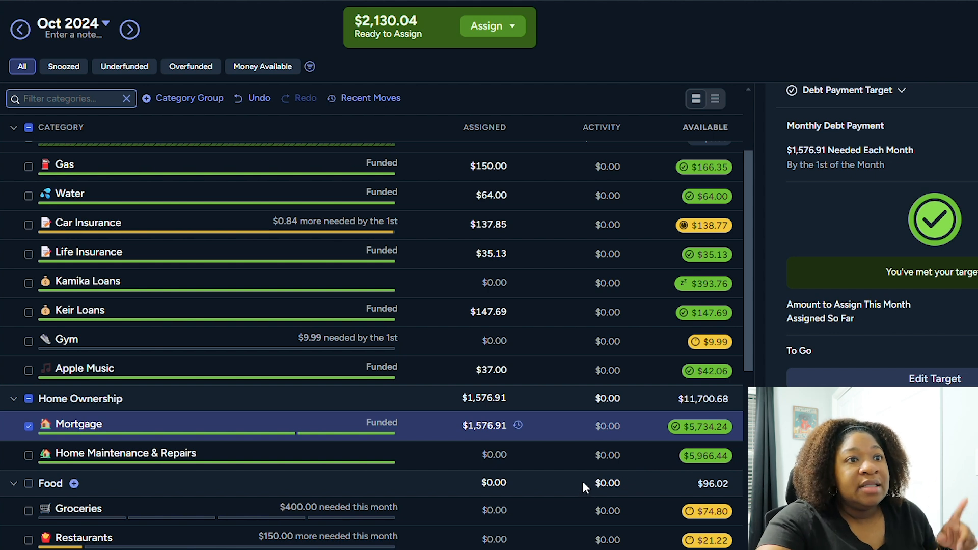
Assign the full $400.00 target amount to Groceries under Food
{"action": "left_click", "coordinate": [489, 511]}
{"action": "left_click", "coordinate": [479, 455]}
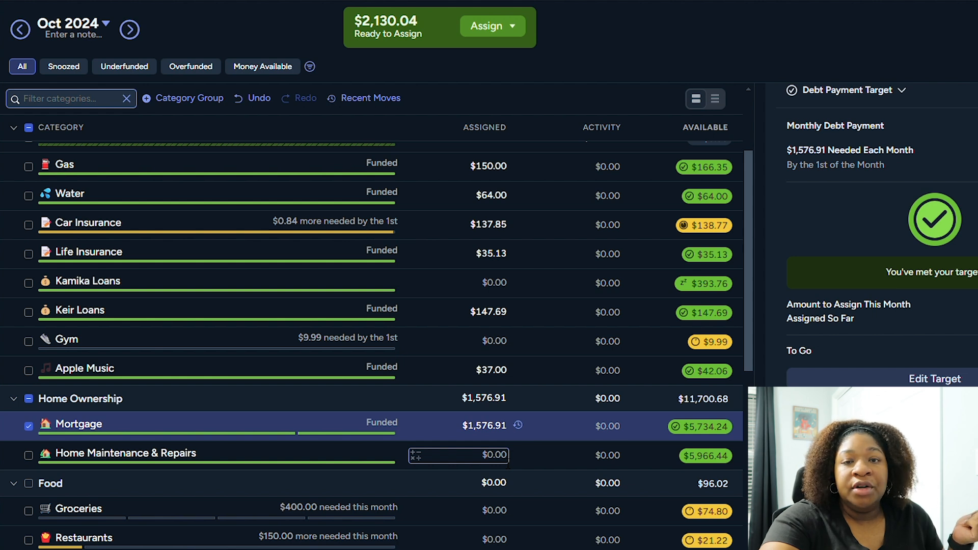
{"action": "left_click", "coordinate": [464, 511]}
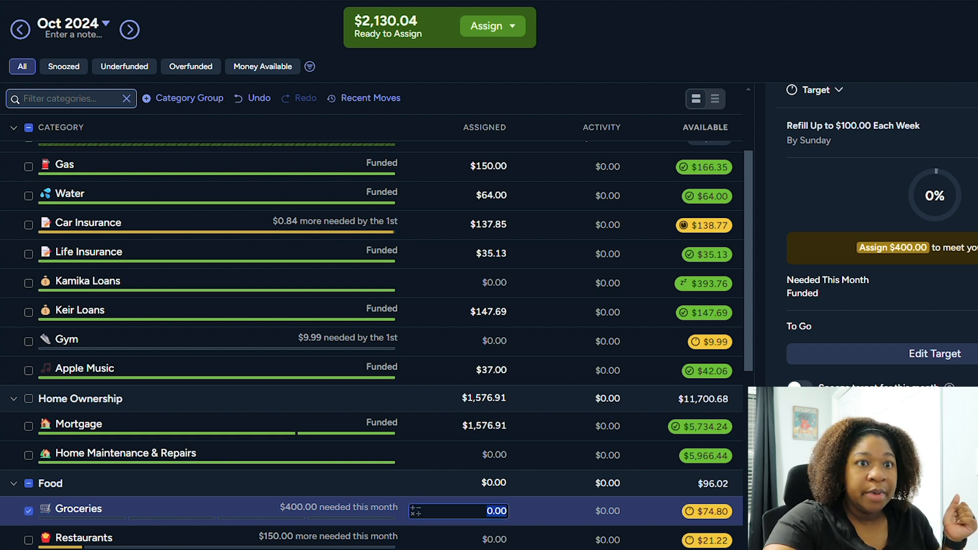
{"action": "type", "text": "400"}
{"action": "key", "text": "Return"}
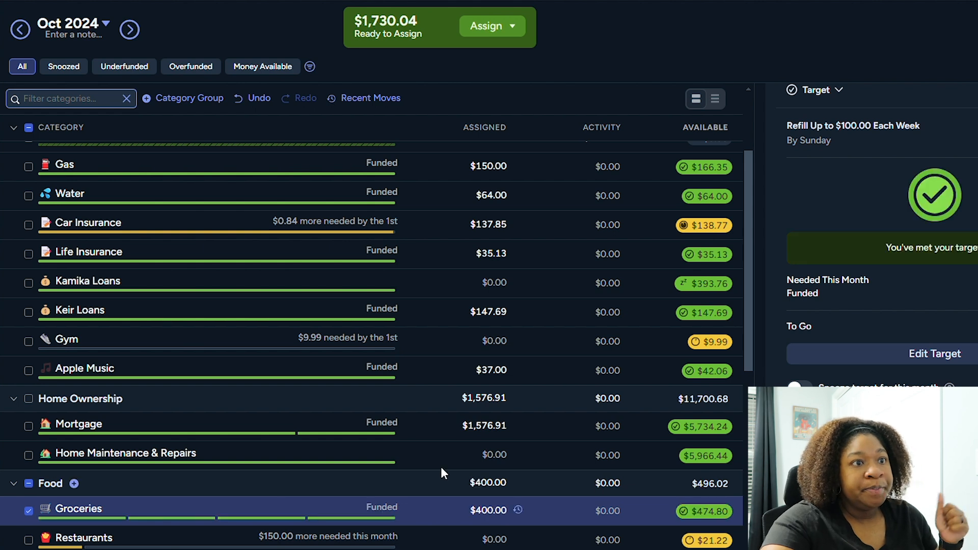
Assign $150.00 to Restaurants in the Food group
{"action": "scroll", "coordinate": [357, 454], "scroll_direction": "down", "scroll_amount": 2}
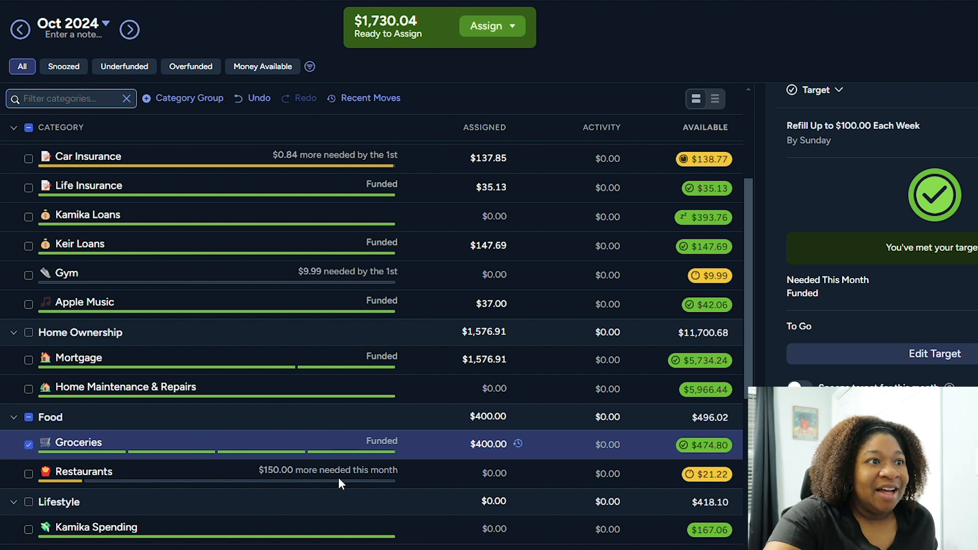
{"action": "left_click", "coordinate": [496, 474]}
{"action": "left_click", "coordinate": [497, 474]}
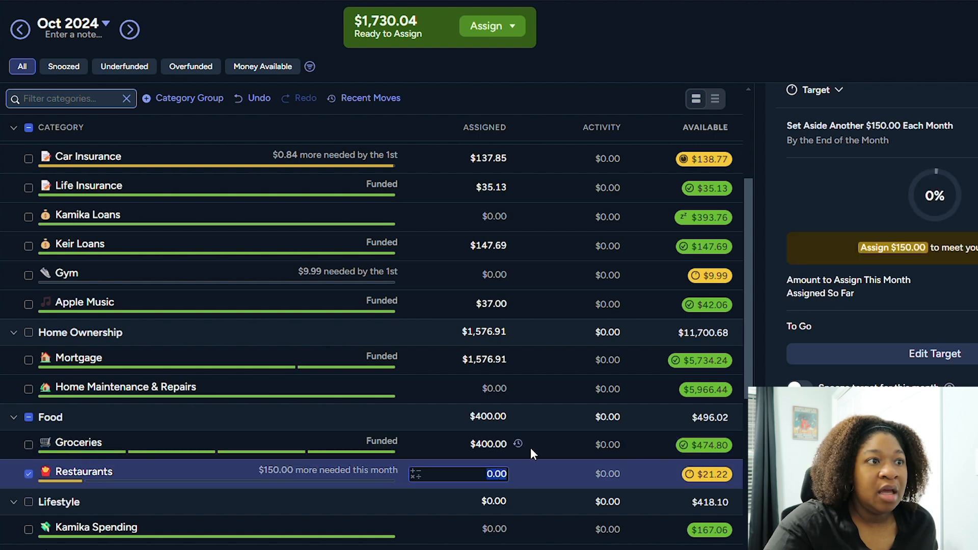
{"action": "type", "text": "150"}
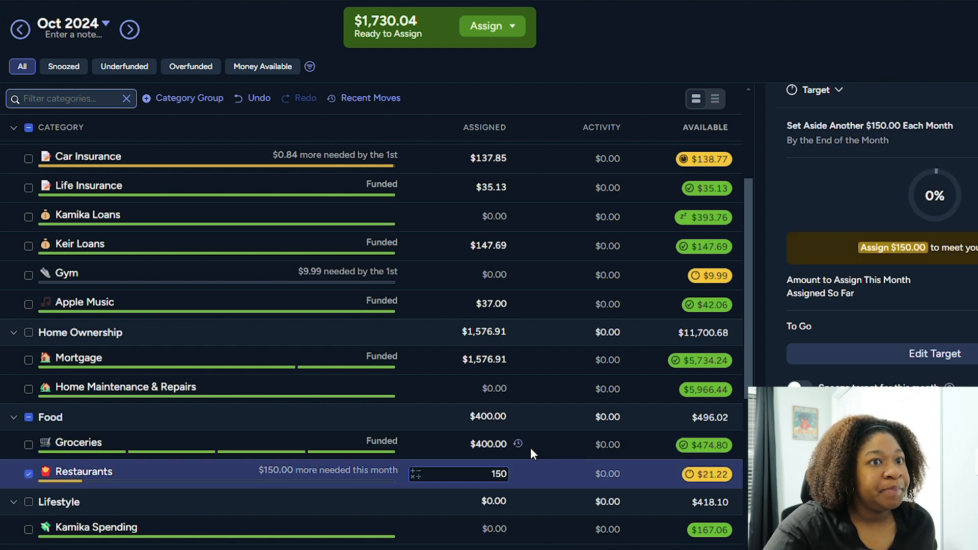
{"action": "key", "text": "Return"}
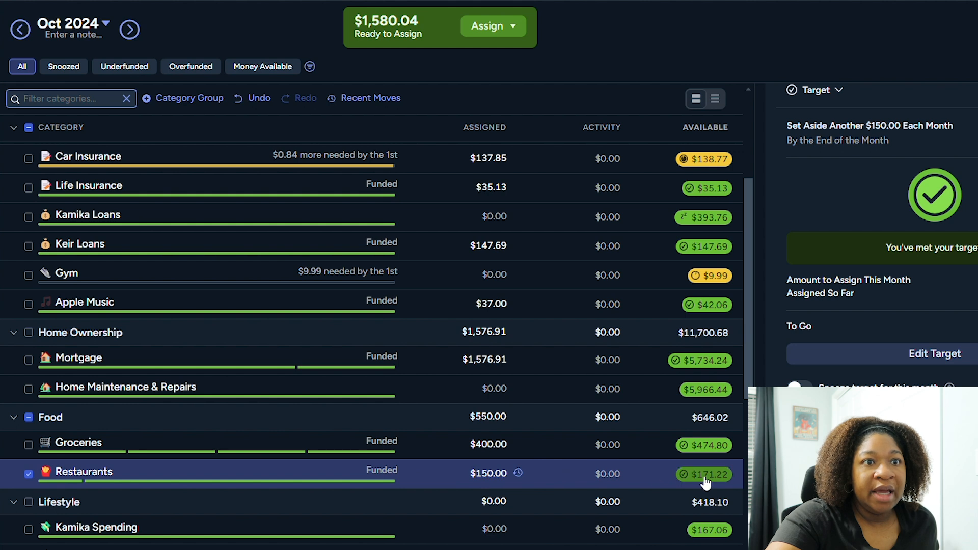
Assign $65.00 to each of the two personal spending categories under Lifestyle
{"action": "scroll", "coordinate": [581, 457], "scroll_direction": "down", "scroll_amount": 3}
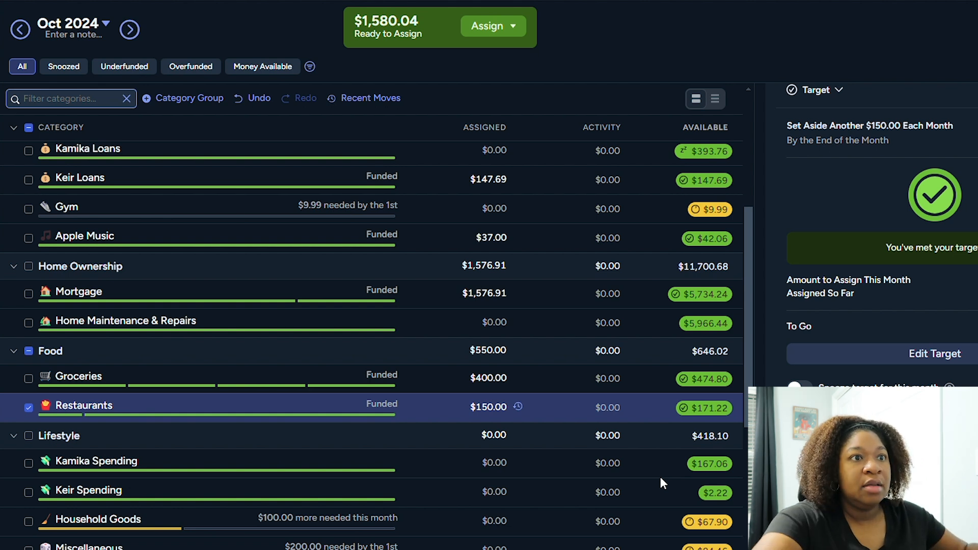
{"action": "left_click", "coordinate": [510, 466]}
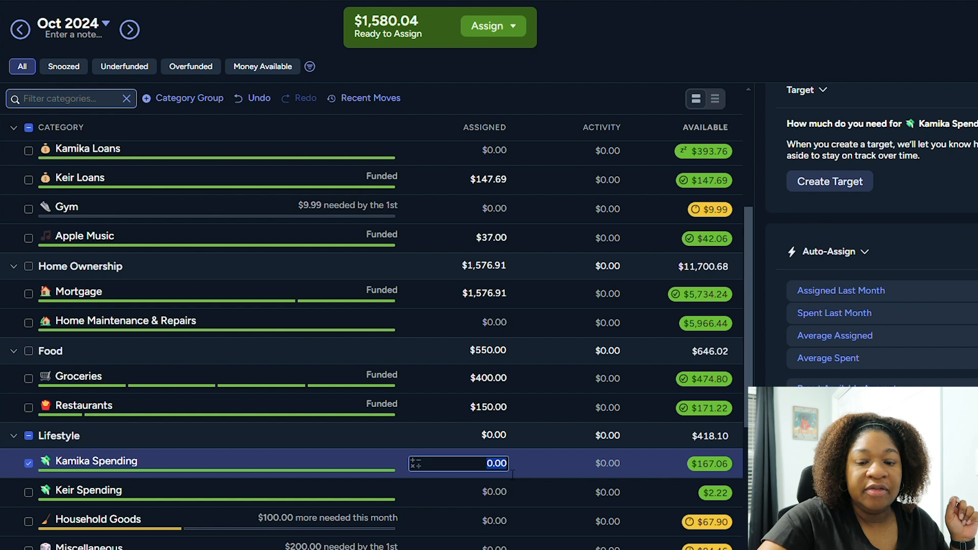
{"action": "type", "text": "65"}
{"action": "left_click", "coordinate": [509, 494]}
{"action": "type", "text": "65"}
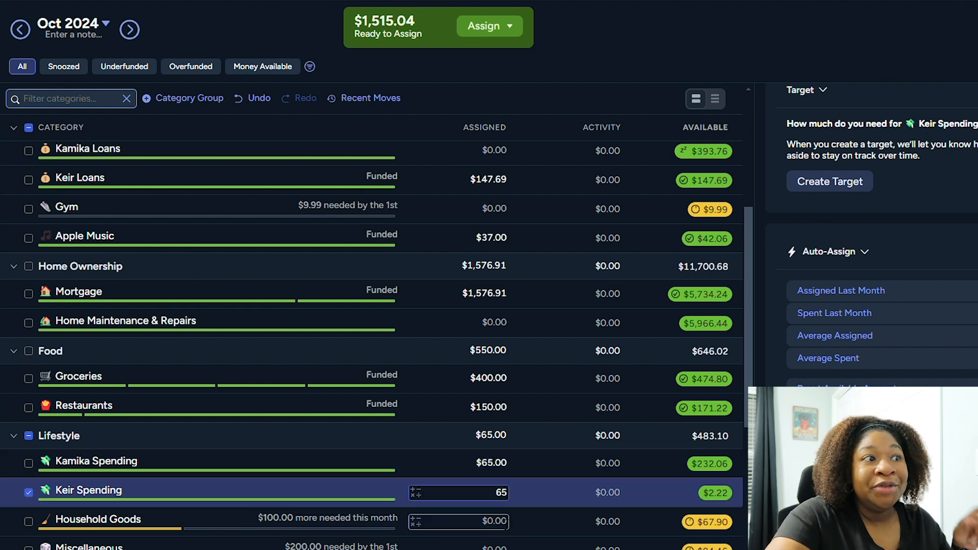
Assign $100.00 to Household Goods in the Lifestyle group
{"action": "left_click", "coordinate": [507, 521]}
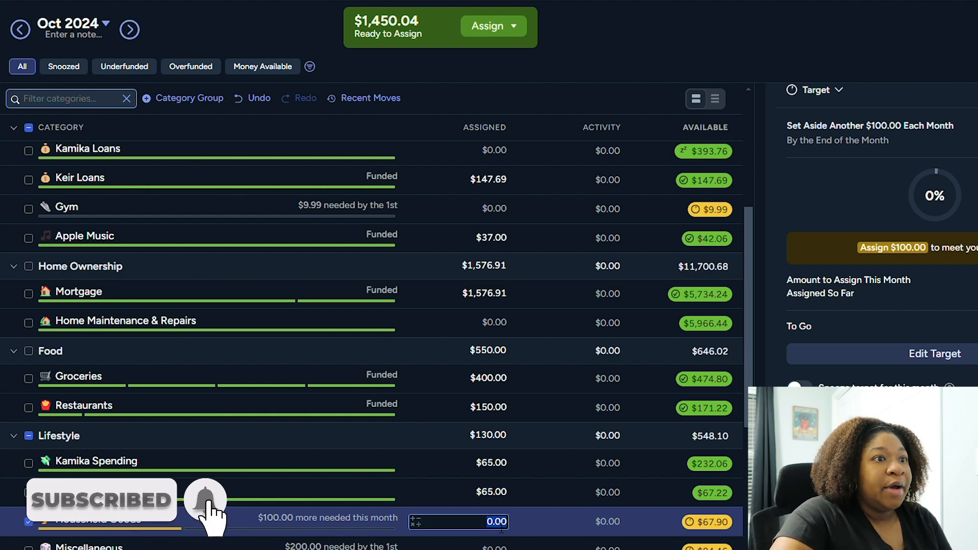
{"action": "scroll", "coordinate": [502, 530], "scroll_direction": "down", "scroll_amount": 1}
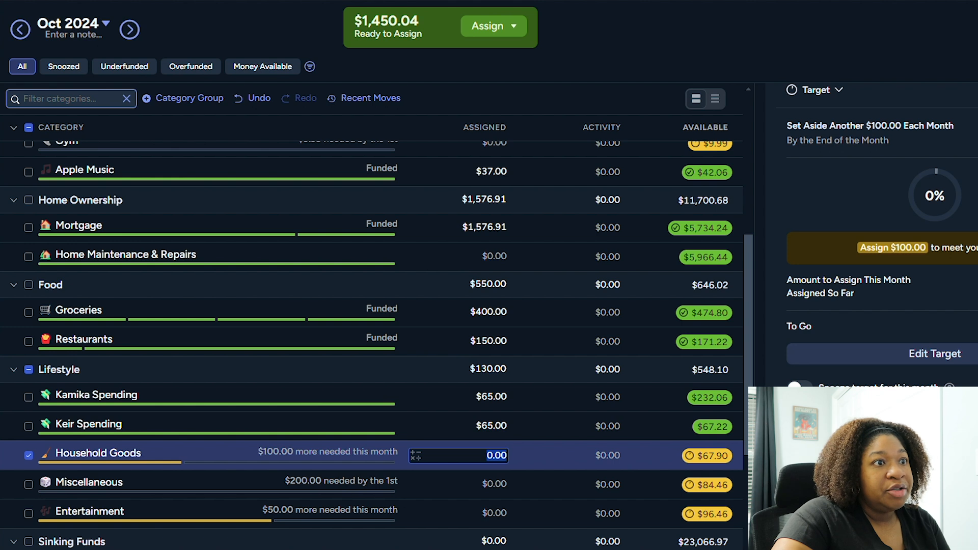
{"action": "type", "text": "100"}
{"action": "key", "text": "Return"}
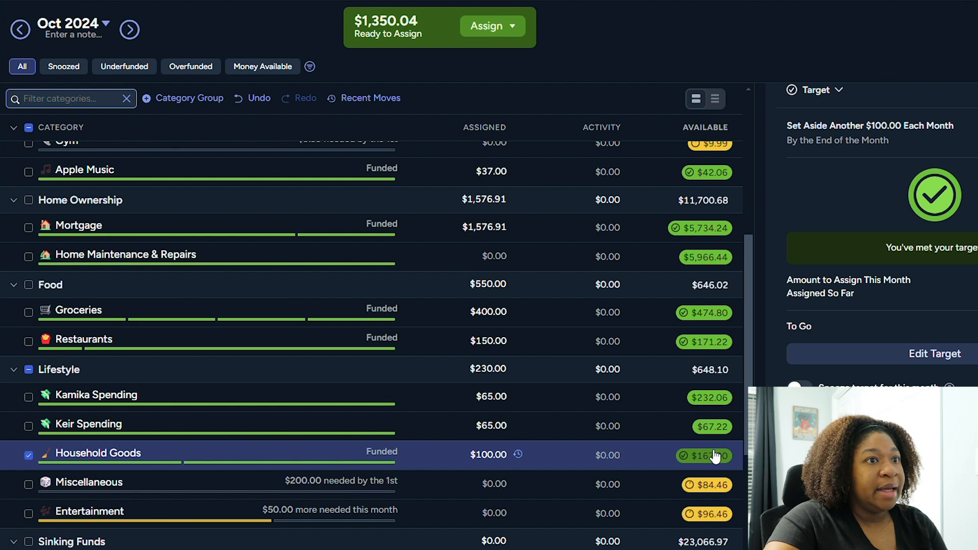
Assign $200.00 to Miscellaneous and $50.00 to Entertainment under Lifestyle
{"action": "left_click", "coordinate": [473, 487]}
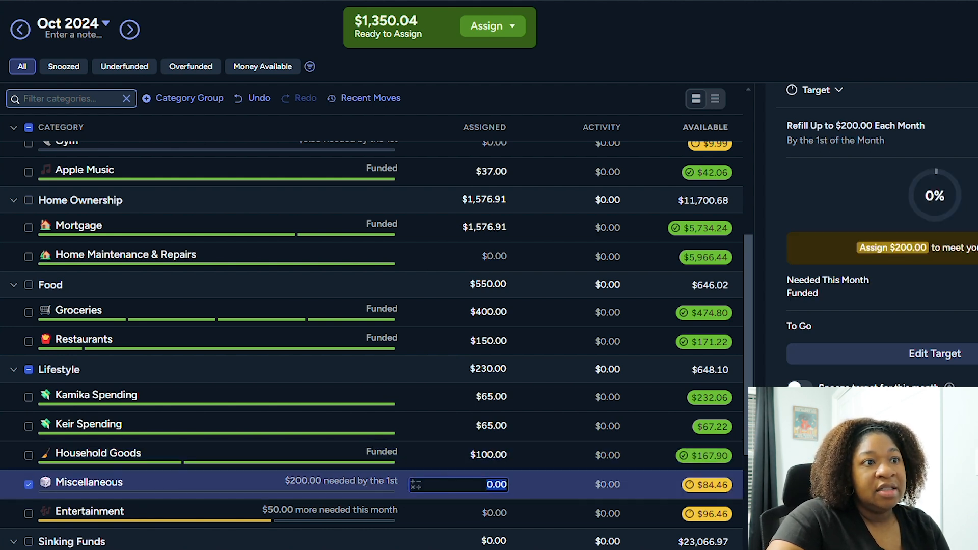
{"action": "type", "text": "200"}
{"action": "key", "text": "Return"}
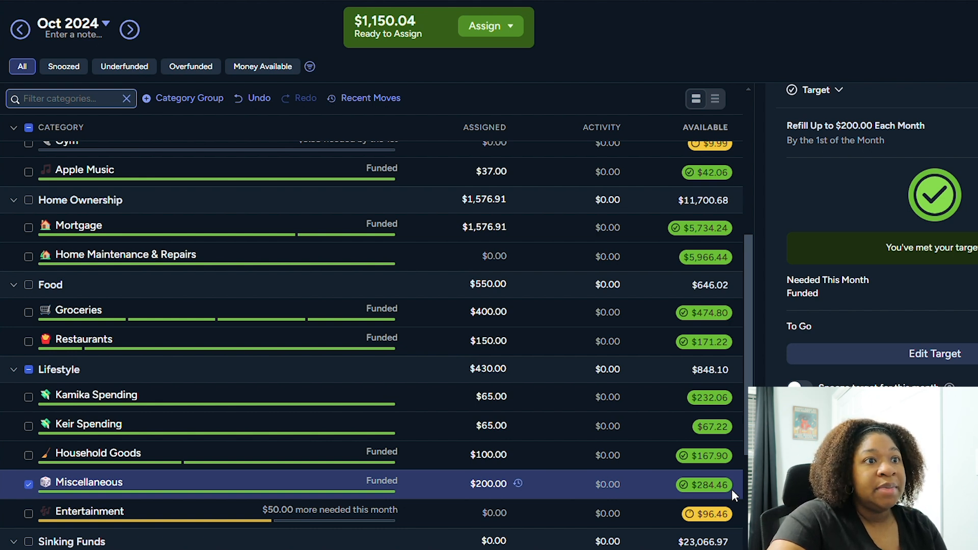
{"action": "scroll", "coordinate": [555, 484], "scroll_direction": "down", "scroll_amount": 2}
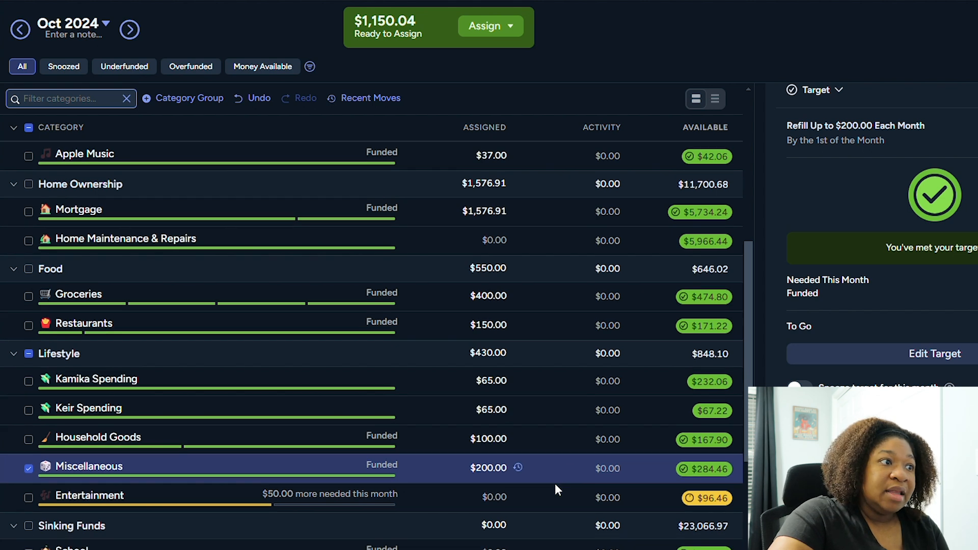
{"action": "left_click", "coordinate": [490, 451]}
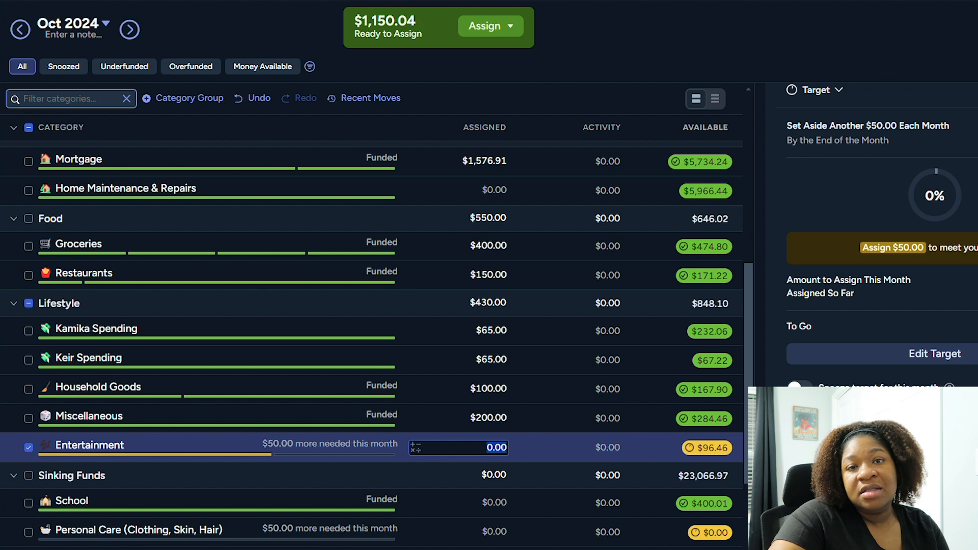
{"action": "type", "text": "50"}
{"action": "key", "text": "Return"}
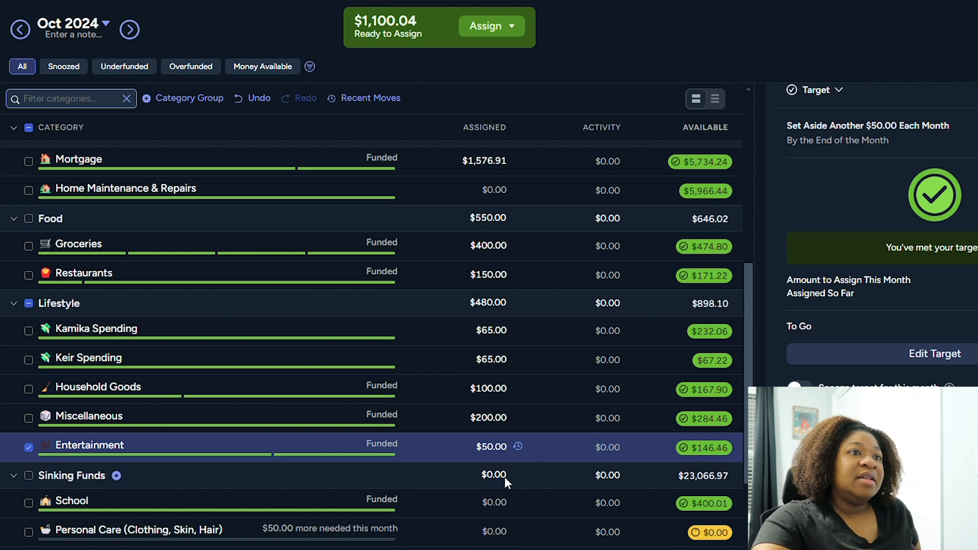
Leave School without an assignment and assign $50.00 to Personal Care (Clothing, Skin, Hair) under Sinking Funds
{"action": "scroll", "coordinate": [476, 473], "scroll_direction": "down", "scroll_amount": 1}
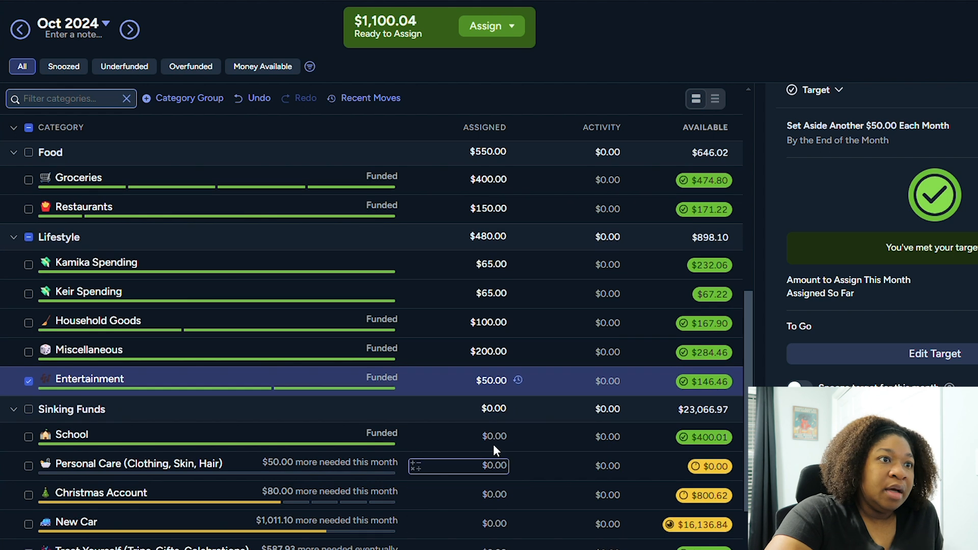
{"action": "left_click", "coordinate": [489, 437]}
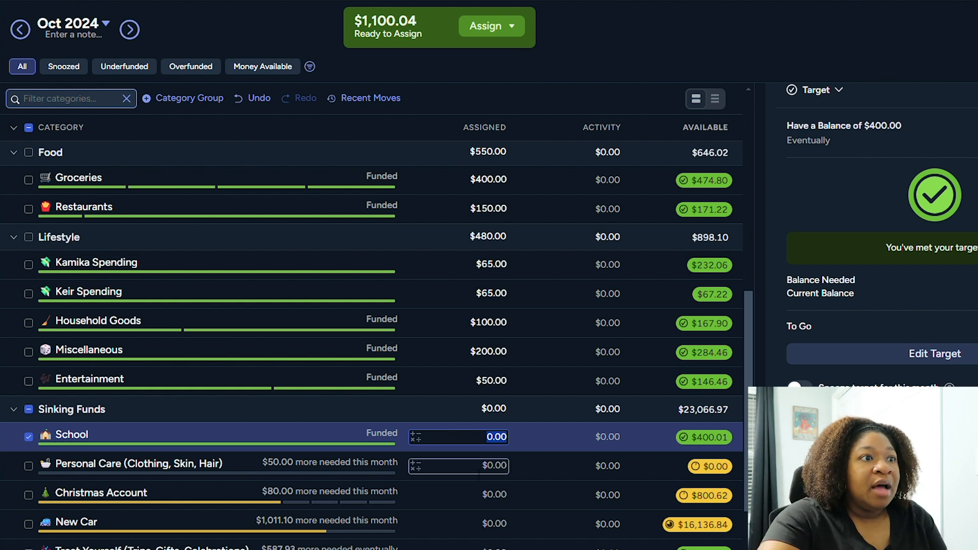
{"action": "left_click", "coordinate": [479, 467]}
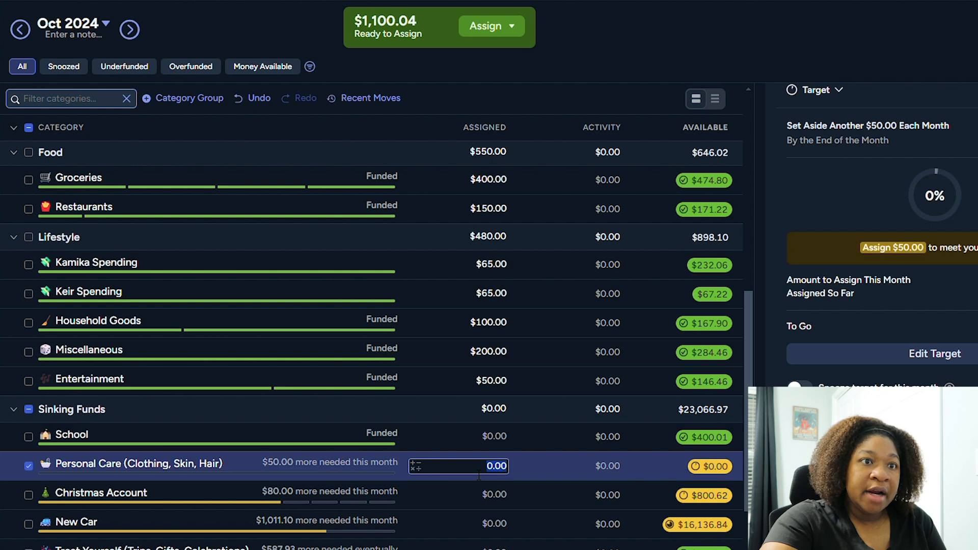
{"action": "type", "text": "50"}
{"action": "key", "text": "Return"}
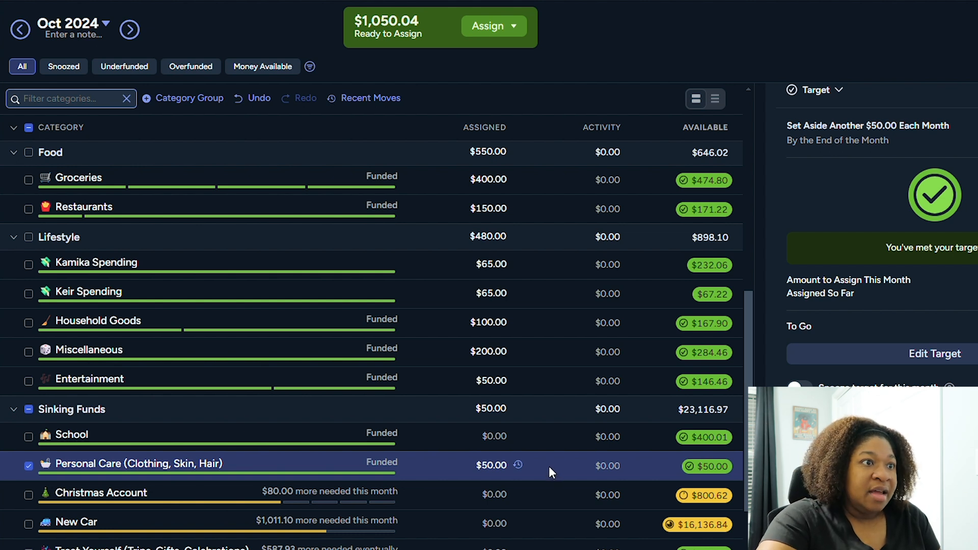
Assign $80.00 to Christmas Account in the Sinking Funds group
{"action": "left_click", "coordinate": [474, 494]}
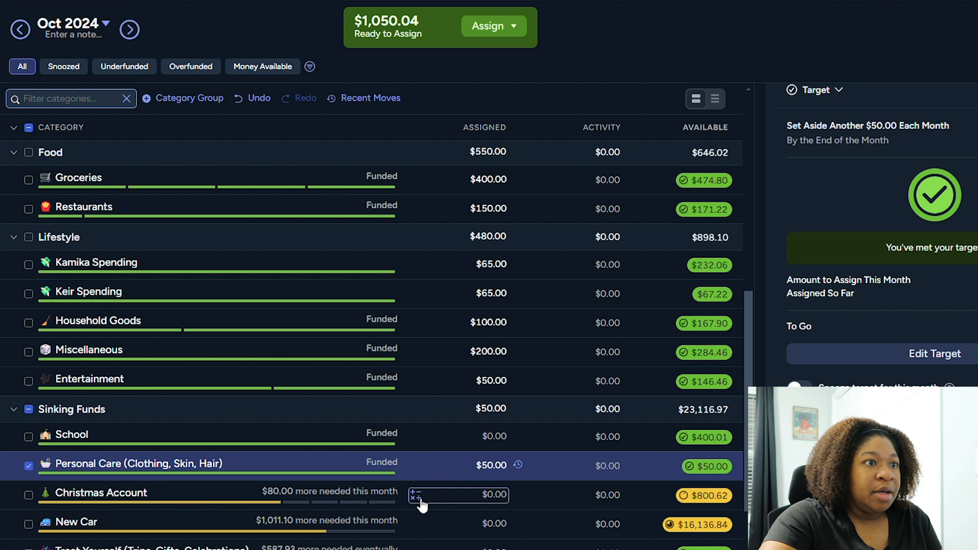
{"action": "left_click", "coordinate": [453, 500]}
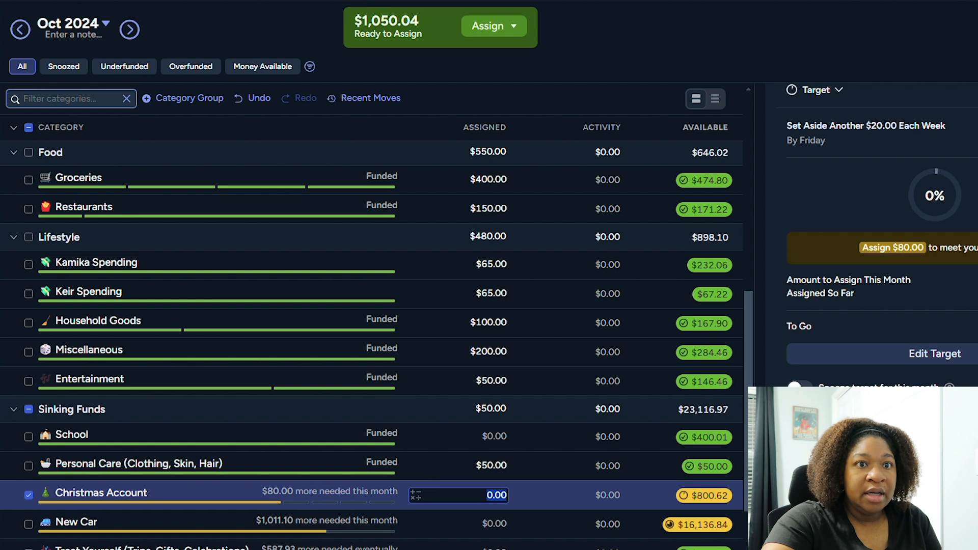
{"action": "type", "text": "80"}
{"action": "key", "text": "Return"}
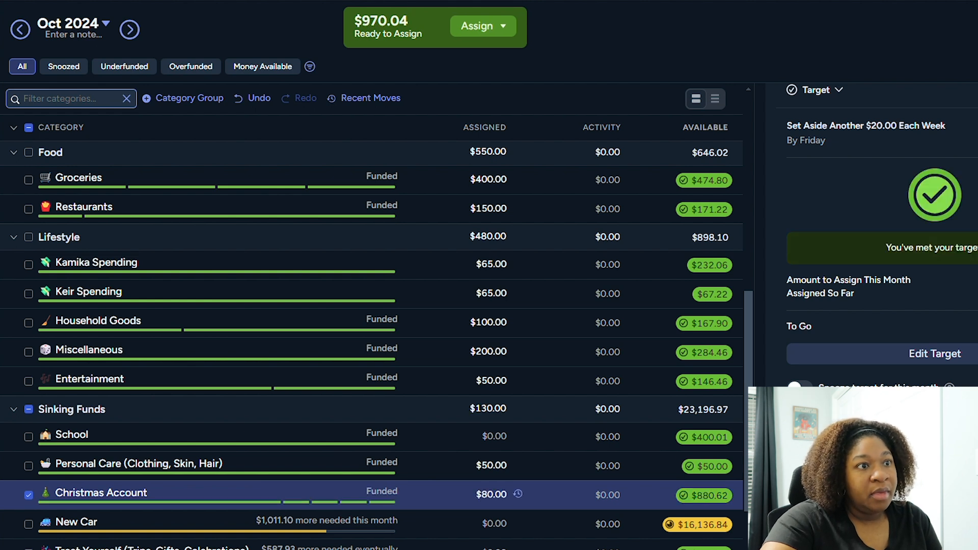
Review the remaining Ready to Assign money against the targets and balances of the other Sinking Funds categories
{"action": "scroll", "coordinate": [516, 448], "scroll_direction": "down", "scroll_amount": 2}
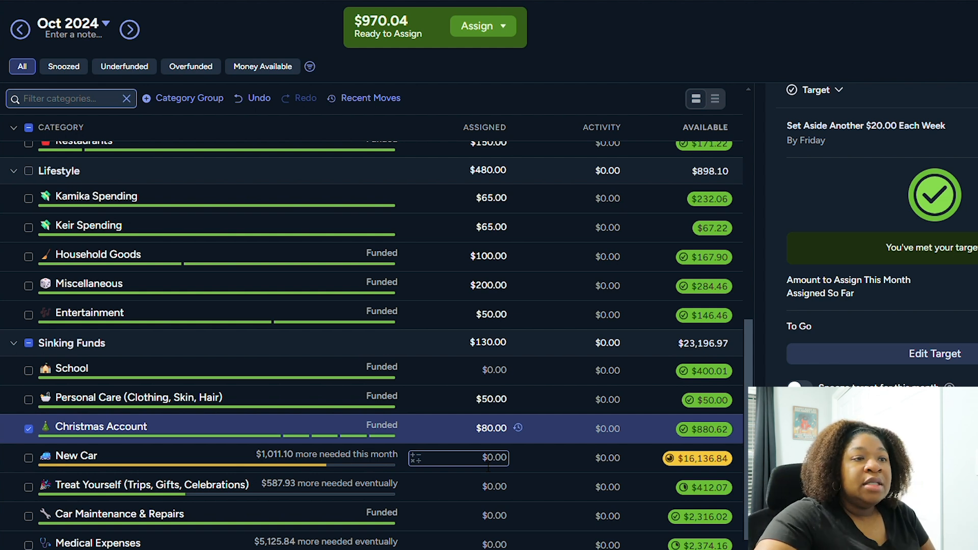
{"action": "left_click", "coordinate": [356, 66]}
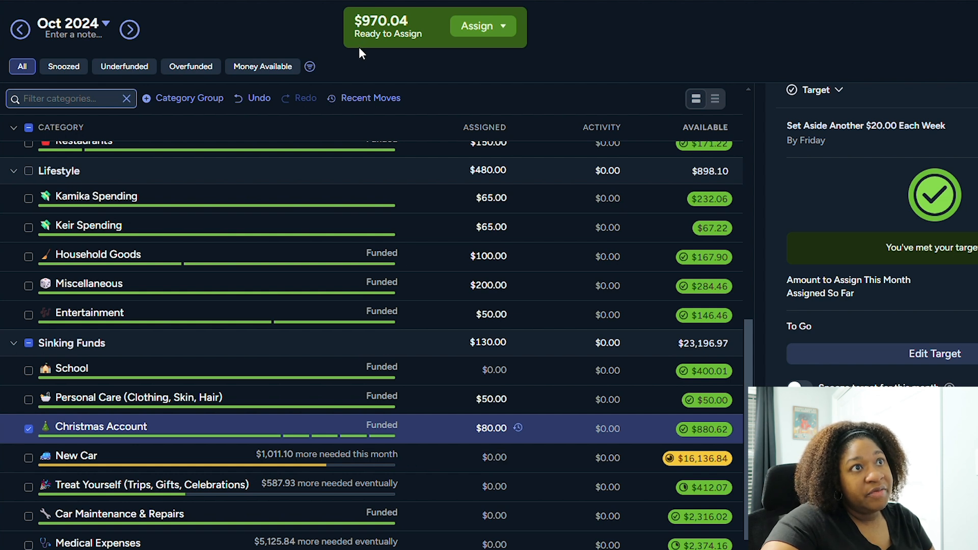
{"action": "left_click", "coordinate": [455, 372]}
{"action": "left_click", "coordinate": [458, 431]}
{"action": "left_click", "coordinate": [477, 459]}
{"action": "scroll", "coordinate": [477, 462], "scroll_direction": "down", "scroll_amount": 1}
{"action": "left_click", "coordinate": [477, 462]}
{"action": "left_click", "coordinate": [472, 372]}
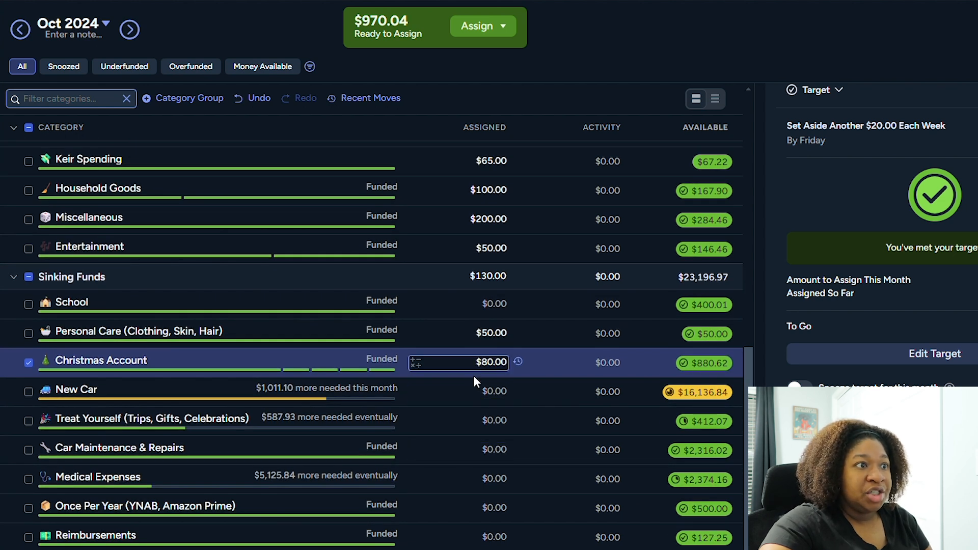
{"action": "left_click", "coordinate": [502, 508]}
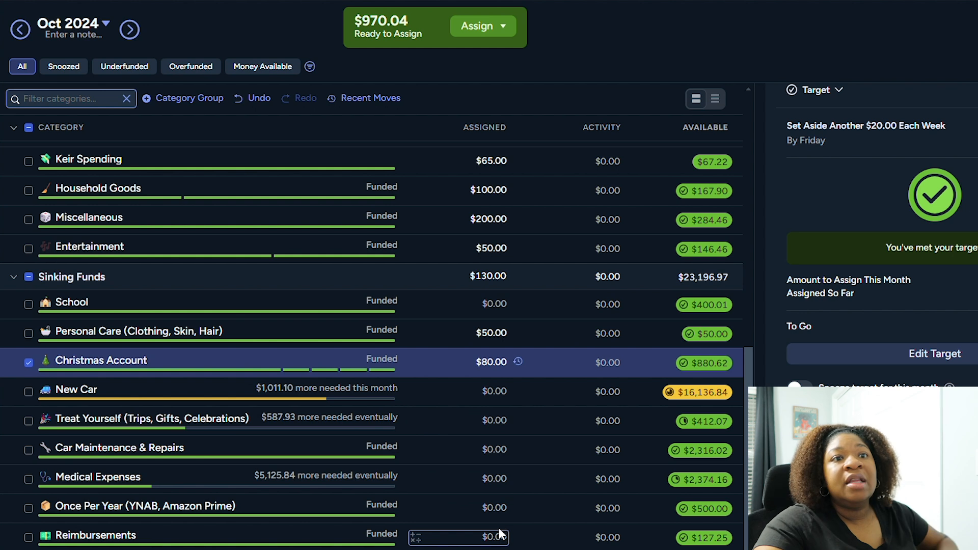
{"action": "left_click", "coordinate": [423, 451]}
{"action": "left_click", "coordinate": [409, 431]}
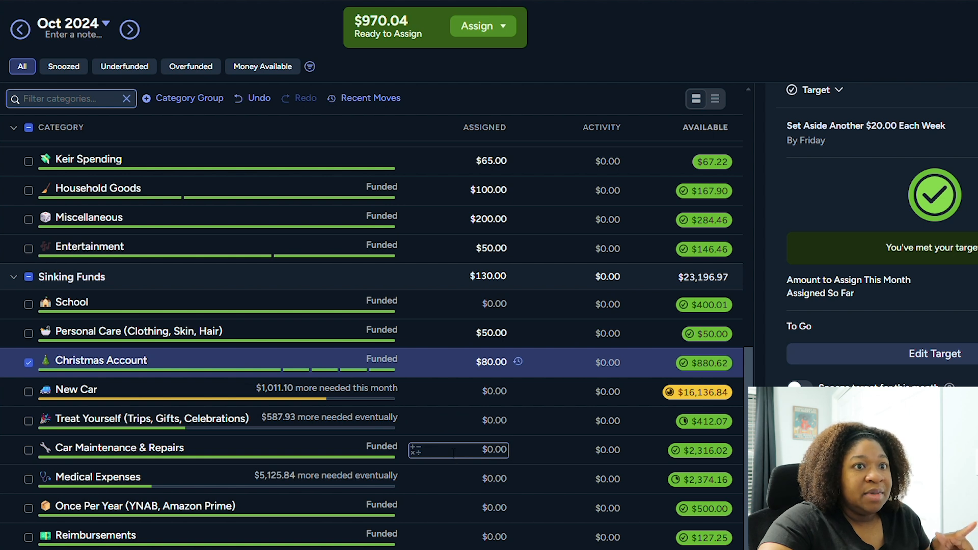
Assign $100.00 to Car Maintenance & Repairs and $200.00 to Medical Expenses under Sinking Funds
{"action": "left_click", "coordinate": [454, 451]}
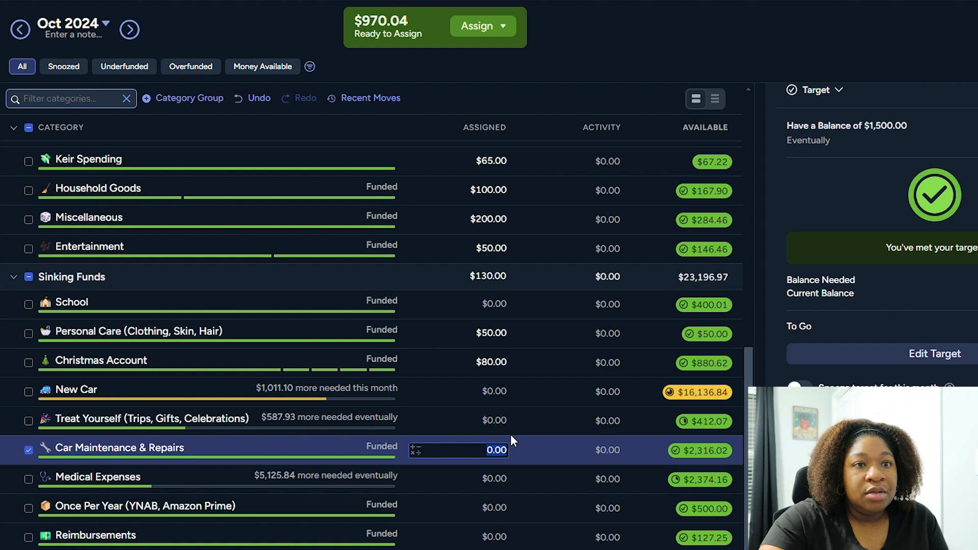
{"action": "type", "text": "0"}
{"action": "key", "text": "Return"}
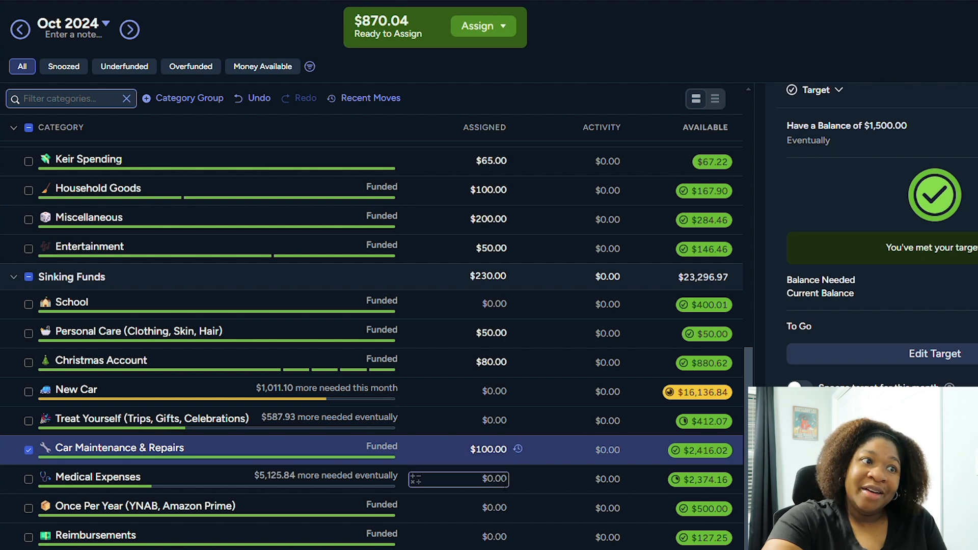
{"action": "left_click", "coordinate": [505, 482]}
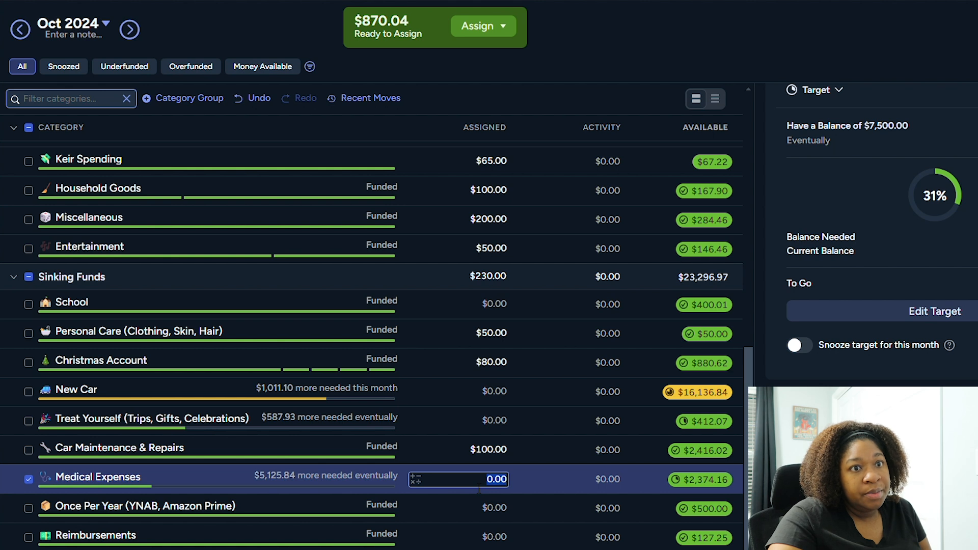
{"action": "type", "text": "200"}
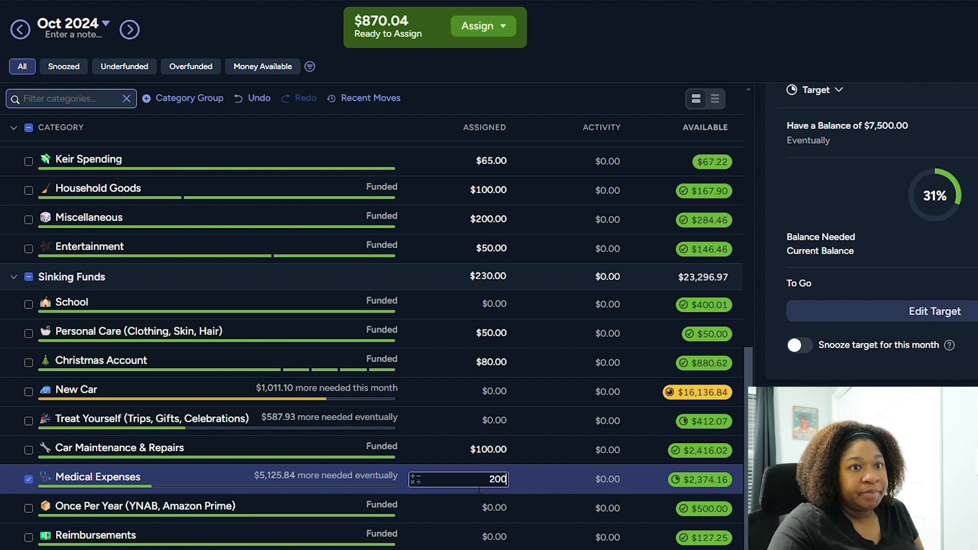
{"action": "key", "text": "Return"}
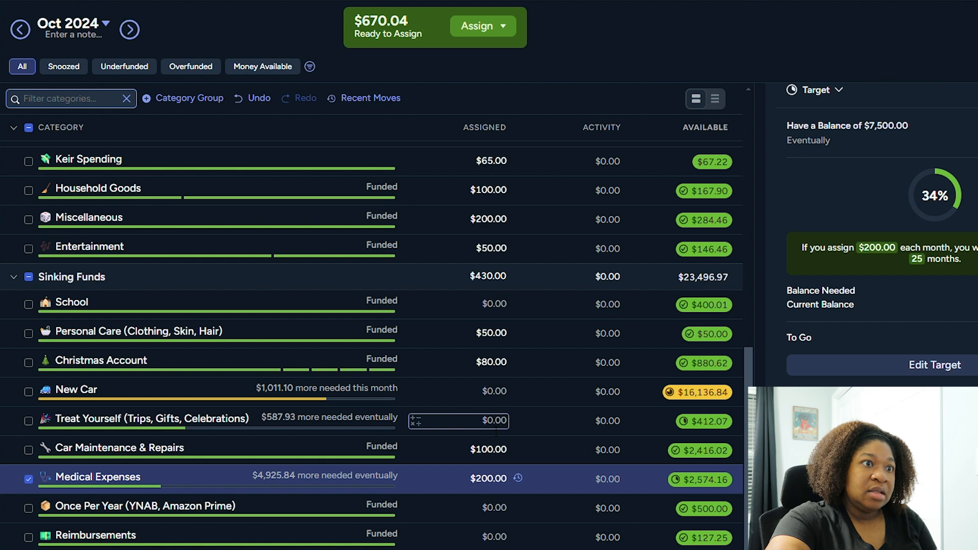
Assign $370.04 to Treat Yourself (Trips, Gifts, Celebrations) in the Sinking Funds group
{"action": "left_click", "coordinate": [496, 428]}
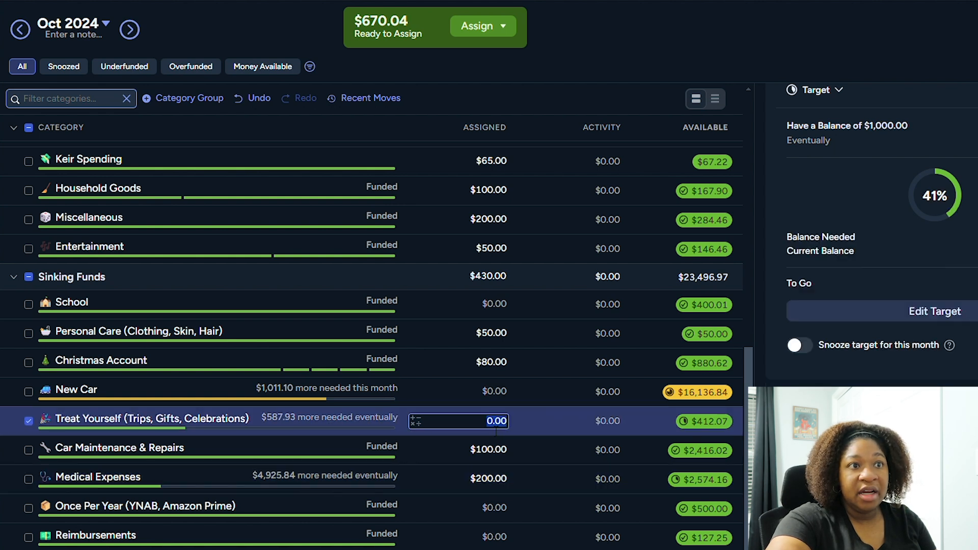
{"action": "type", "text": "37"}
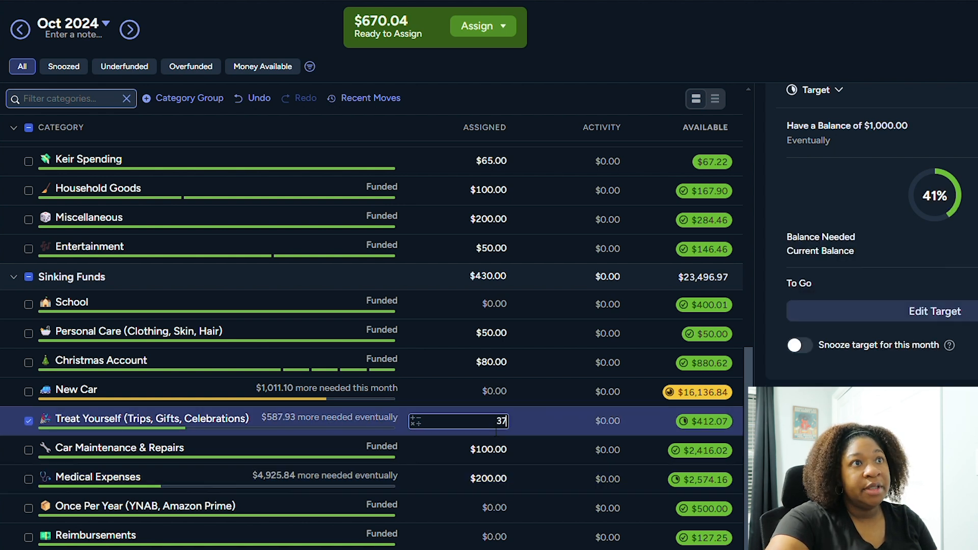
{"action": "type", "text": "0.04"}
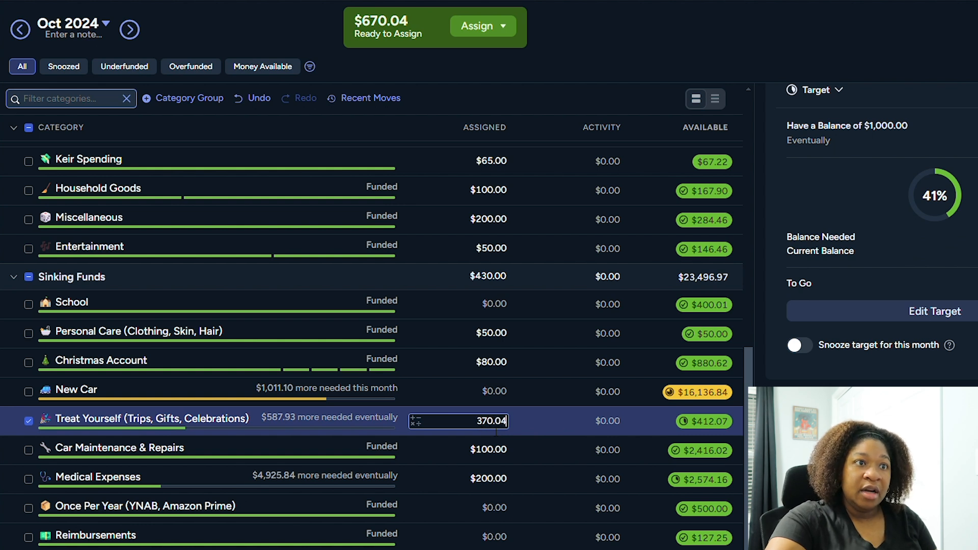
{"action": "key", "text": "Return"}
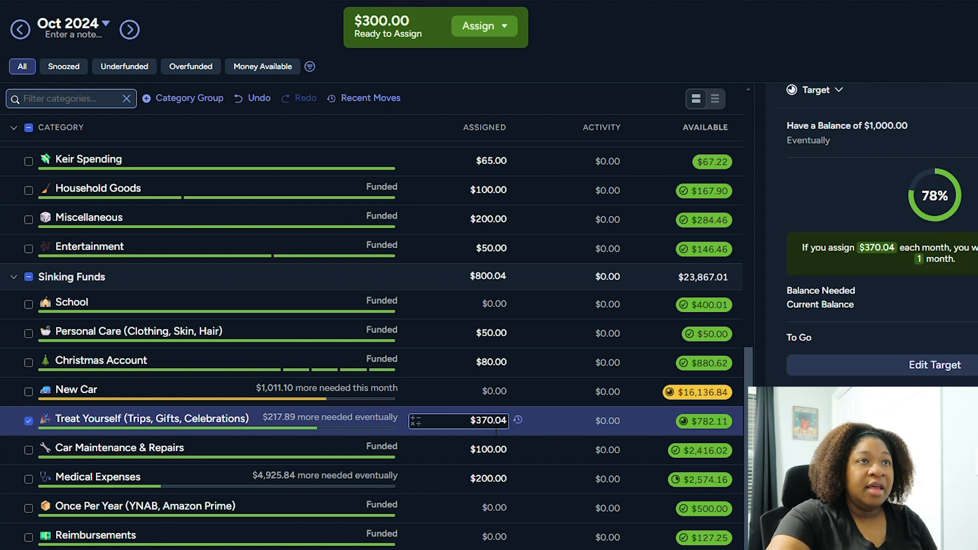
Assign the remaining $300.00 to New Car in the Sinking Funds group
{"action": "left_click", "coordinate": [478, 401]}
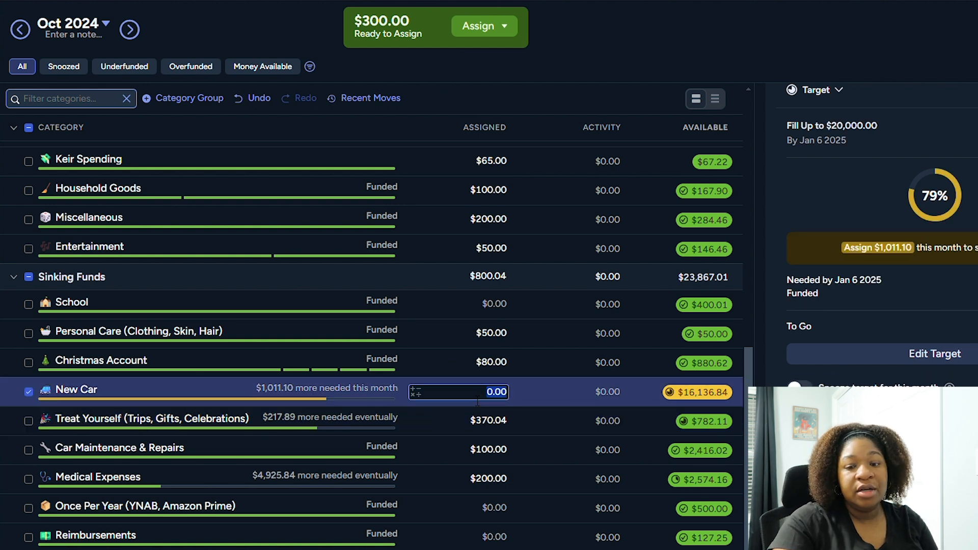
{"action": "type", "text": "300"}
{"action": "key", "text": "Return"}
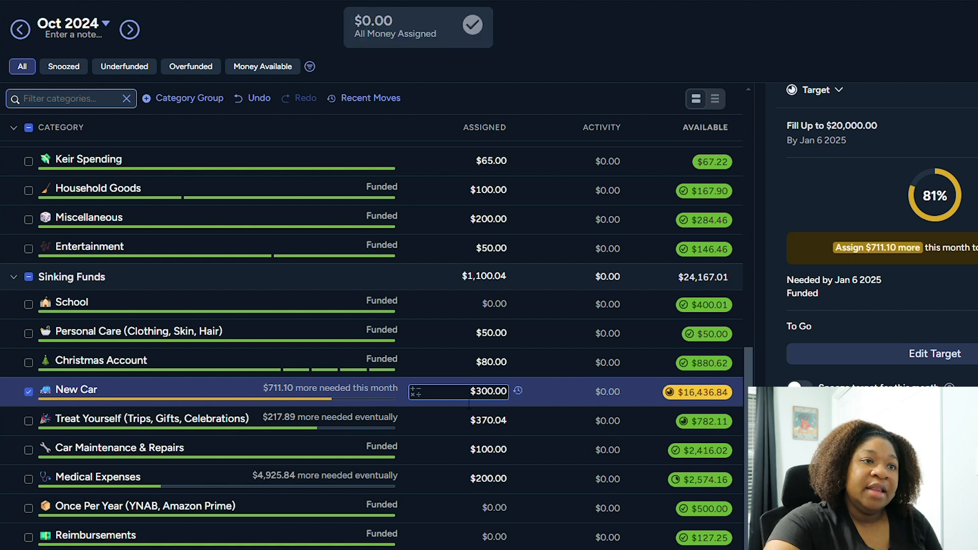
Review the assigned amounts, funding status and available balances across the budget's category groups, from Sinking Funds up to Monthly Bills
{"action": "scroll", "coordinate": [451, 484], "scroll_direction": "up", "scroll_amount": 3}
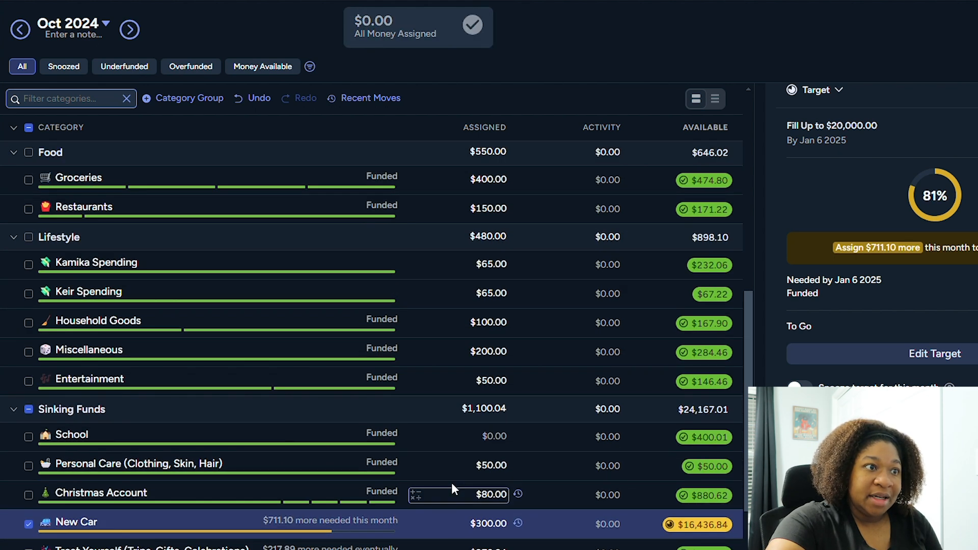
{"action": "scroll", "coordinate": [451, 484], "scroll_direction": "down", "scroll_amount": 2}
{"action": "scroll", "coordinate": [452, 484], "scroll_direction": "up", "scroll_amount": 3}
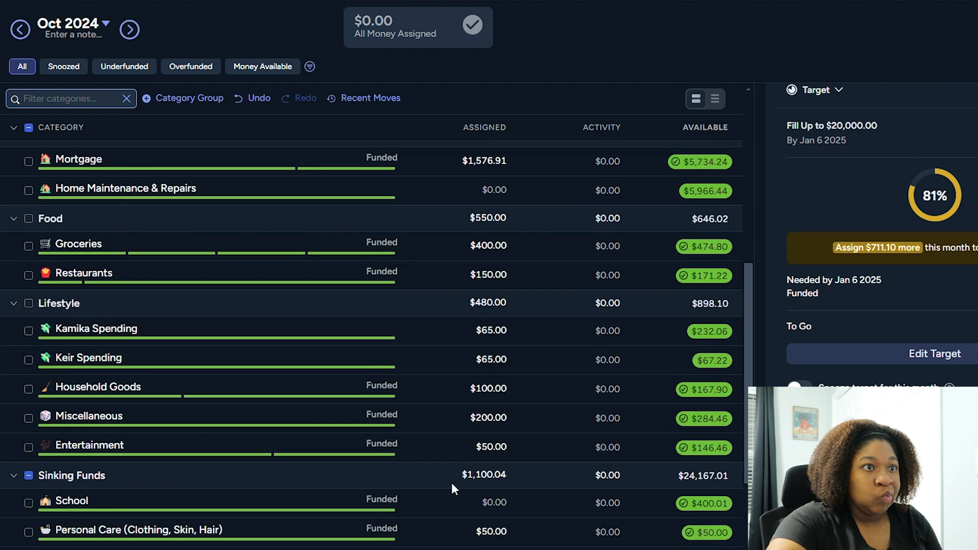
{"action": "scroll", "coordinate": [451, 482], "scroll_direction": "up", "scroll_amount": 9}
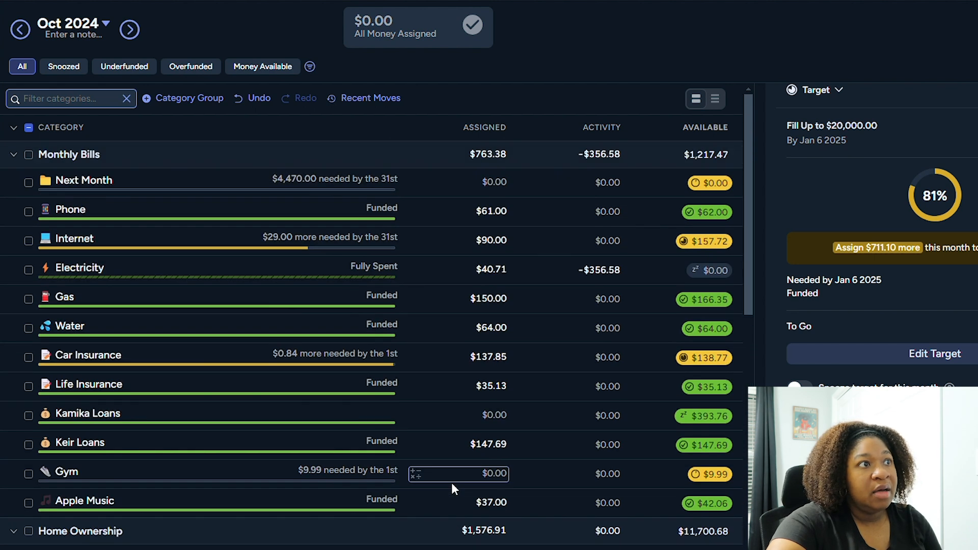
{"action": "scroll", "coordinate": [452, 482], "scroll_direction": "down", "scroll_amount": 2}
{"action": "scroll", "coordinate": [451, 482], "scroll_direction": "down", "scroll_amount": 3}
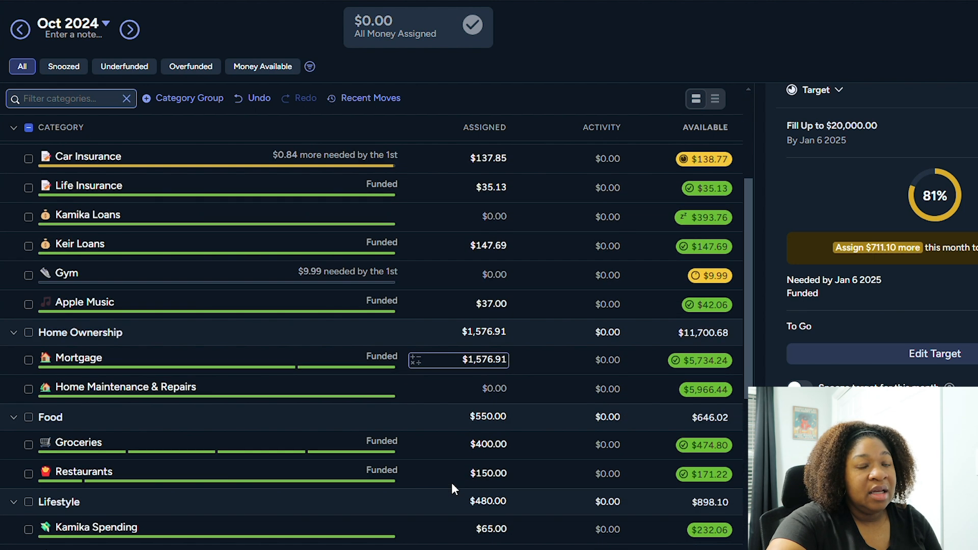
{"action": "scroll", "coordinate": [452, 482], "scroll_direction": "down", "scroll_amount": 1}
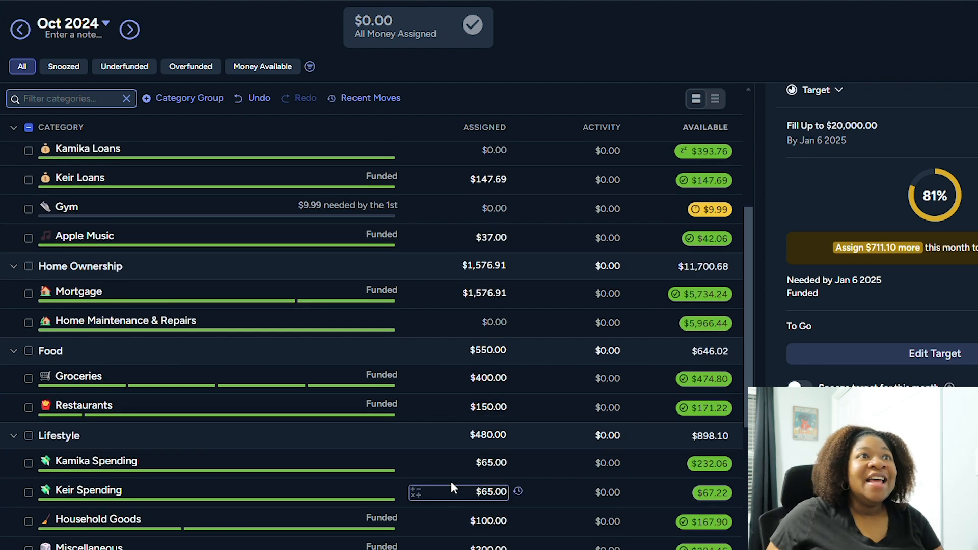